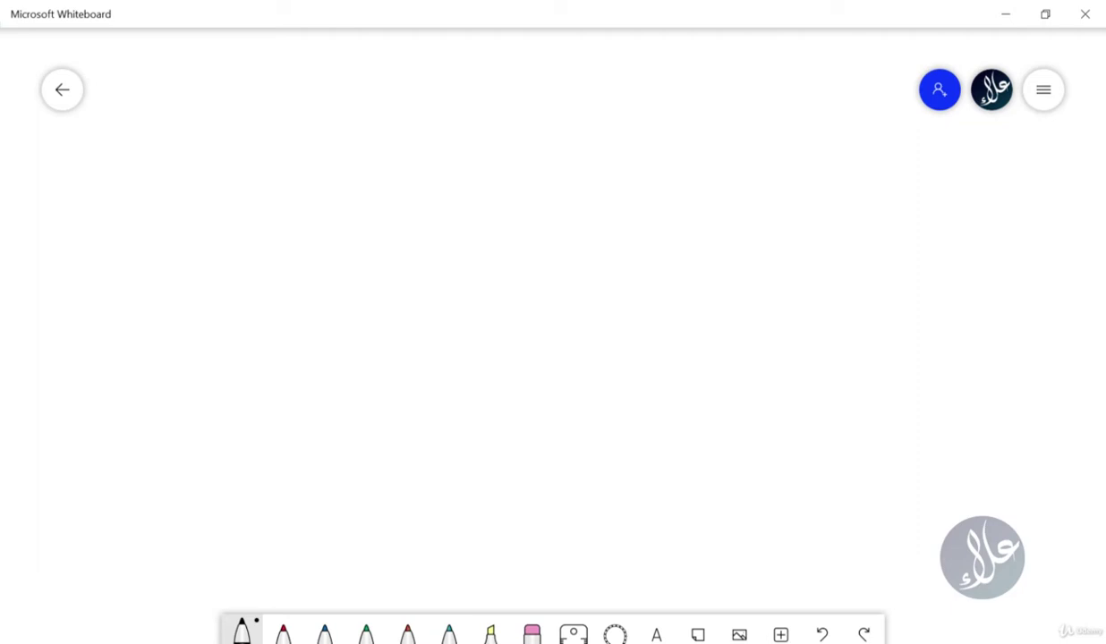
Step: Handwrite the heading "HOT" in black ink near the upper-left area of the whiteboard
{"action": "left_click_drag", "start_coordinate": [165, 125], "coordinate": [163, 165]}
{"action": "left_click_drag", "start_coordinate": [187, 101], "coordinate": [190, 157]}
{"action": "left_click_drag", "start_coordinate": [159, 154], "coordinate": [190, 132]}
{"action": "mouse_move", "coordinate": [224, 118]}
{"action": "left_mouse_down"}
{"action": "mouse_move", "coordinate": [220, 129]}
{"action": "mouse_move", "coordinate": [225, 116]}
{"action": "left_mouse_up"}
{"action": "mouse_move", "coordinate": [243, 83]}
{"action": "left_mouse_down"}
{"action": "mouse_move", "coordinate": [277, 77]}
{"action": "mouse_move", "coordinate": [263, 136]}
{"action": "left_mouse_up"}
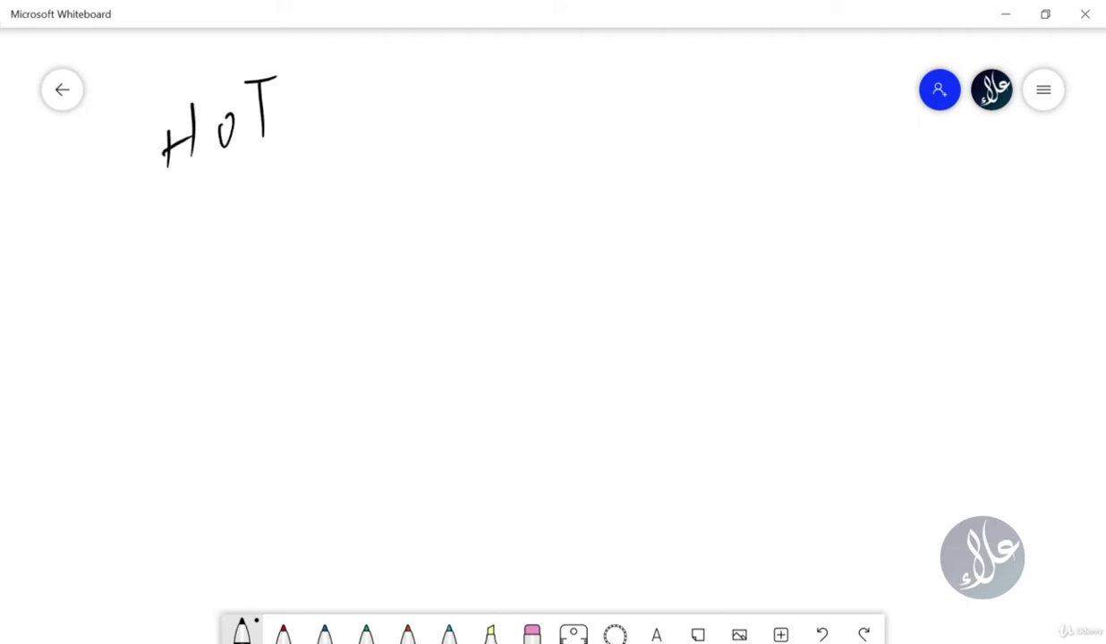
Step: Handwrite the heading "Cold" in black ink beside HOT
{"action": "left_click_drag", "start_coordinate": [414, 82], "coordinate": [385, 139]}
{"action": "mouse_move", "coordinate": [432, 100]}
{"action": "left_mouse_down"}
{"action": "mouse_move", "coordinate": [418, 120]}
{"action": "mouse_move", "coordinate": [435, 105]}
{"action": "left_mouse_up"}
{"action": "left_click_drag", "start_coordinate": [481, 47], "coordinate": [463, 116]}
{"action": "left_click_drag", "start_coordinate": [532, 47], "coordinate": [528, 121]}
{"action": "mouse_move", "coordinate": [519, 89]}
{"action": "left_mouse_down"}
{"action": "mouse_move", "coordinate": [492, 112]}
{"action": "mouse_move", "coordinate": [525, 117]}
{"action": "left_mouse_up"}
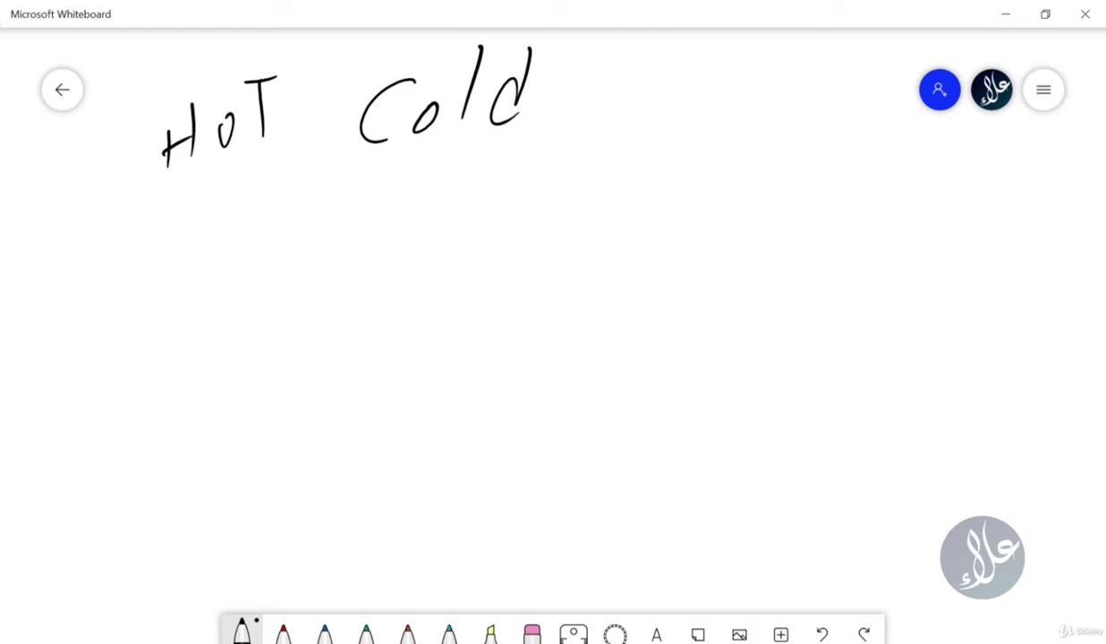
Step: Handwrite the heading "Archiv" in black ink beside Cold to complete the row of tiers
{"action": "mouse_move", "coordinate": [636, 145]}
{"action": "left_mouse_down"}
{"action": "mouse_move", "coordinate": [684, 134]}
{"action": "mouse_move", "coordinate": [691, 109]}
{"action": "left_mouse_up"}
{"action": "mouse_move", "coordinate": [708, 129]}
{"action": "left_mouse_down"}
{"action": "mouse_move", "coordinate": [712, 109]}
{"action": "mouse_move", "coordinate": [739, 106]}
{"action": "mouse_move", "coordinate": [769, 129]}
{"action": "left_mouse_up"}
{"action": "left_click_drag", "start_coordinate": [795, 55], "coordinate": [791, 129]}
{"action": "left_click_drag", "start_coordinate": [793, 115], "coordinate": [829, 112]}
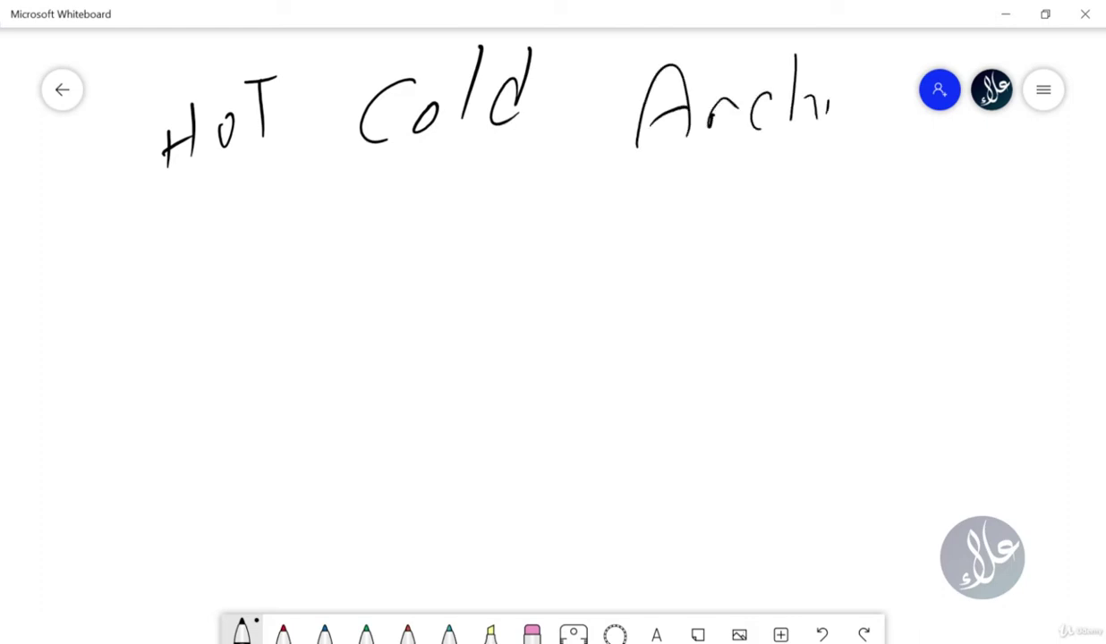
{"action": "left_click_drag", "start_coordinate": [857, 62], "coordinate": [895, 50]}
Step: Underline each of the three handwritten headings HOT, Cold and Archiv
{"action": "mouse_move", "coordinate": [254, 167]}
{"action": "left_mouse_down"}
{"action": "mouse_move", "coordinate": [171, 203]}
{"action": "mouse_move", "coordinate": [232, 183]}
{"action": "mouse_move", "coordinate": [184, 213]}
{"action": "left_mouse_up"}
{"action": "left_click_drag", "start_coordinate": [450, 146], "coordinate": [474, 146]}
{"action": "left_click_drag", "start_coordinate": [799, 150], "coordinate": [705, 165]}
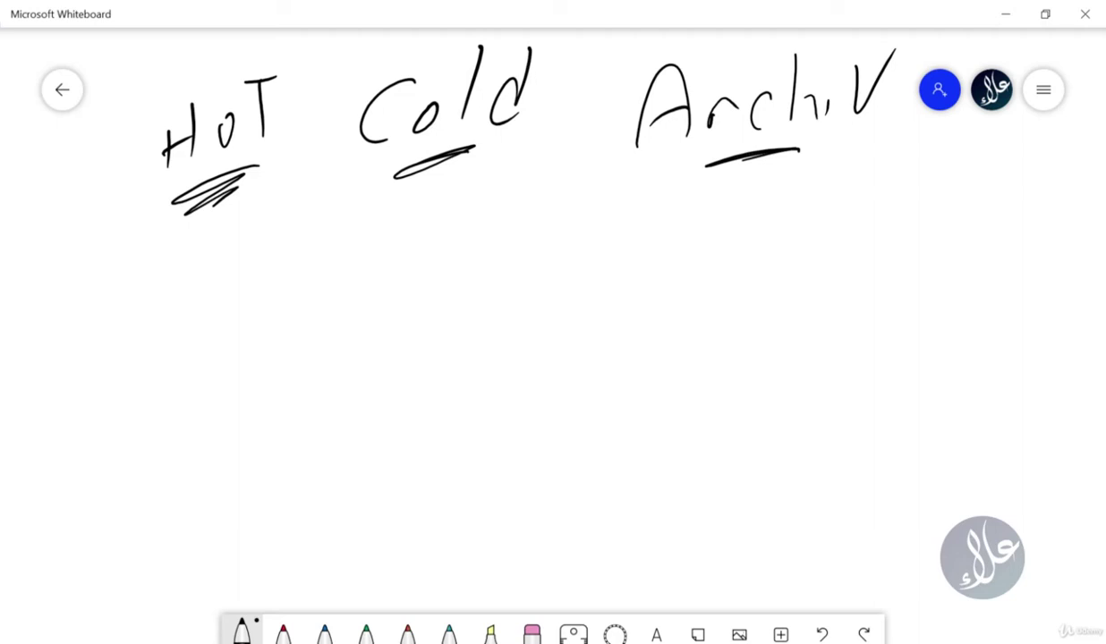
Step: Circle each of the headings HOT, Cold and Archiv, dismissing the Microsoft Edge notification that interrupts the drawing
{"action": "mouse_move", "coordinate": [243, 254]}
{"action": "left_mouse_down"}
{"action": "mouse_move", "coordinate": [300, 85]}
{"action": "mouse_move", "coordinate": [302, 190]}
{"action": "left_mouse_up"}
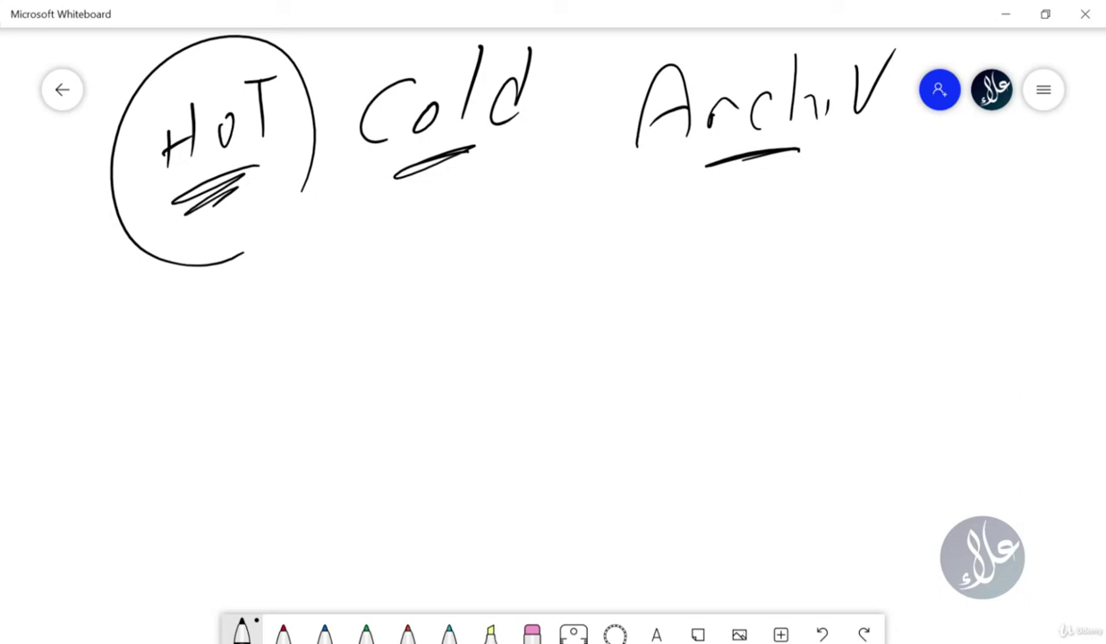
{"action": "mouse_move", "coordinate": [535, 162]}
{"action": "left_mouse_down"}
{"action": "mouse_move", "coordinate": [315, 83]}
{"action": "mouse_move", "coordinate": [551, 163]}
{"action": "left_mouse_up"}
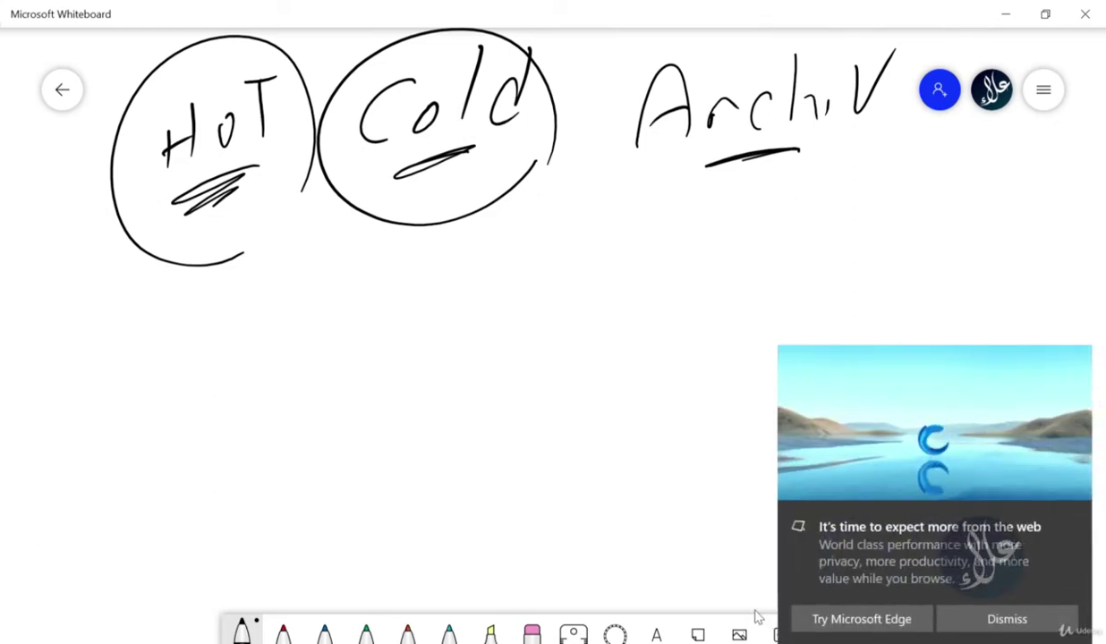
{"action": "left_click", "coordinate": [1038, 619]}
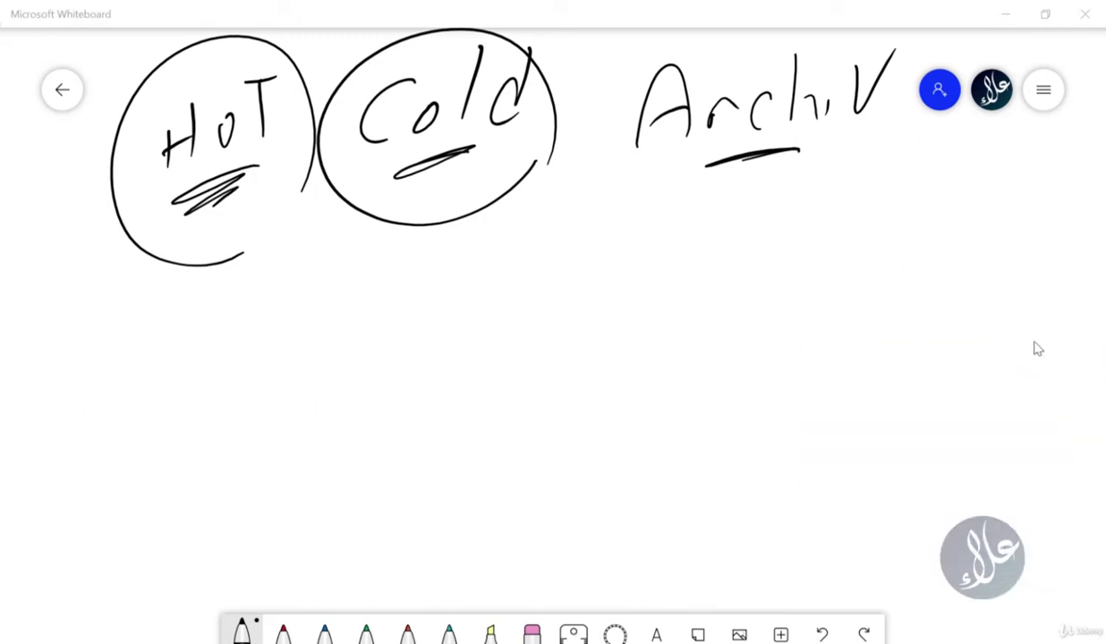
{"action": "mouse_move", "coordinate": [874, 158]}
{"action": "left_mouse_down"}
{"action": "mouse_move", "coordinate": [612, 141]}
{"action": "mouse_move", "coordinate": [895, 134]}
{"action": "mouse_move", "coordinate": [802, 180]}
{"action": "left_mouse_up"}
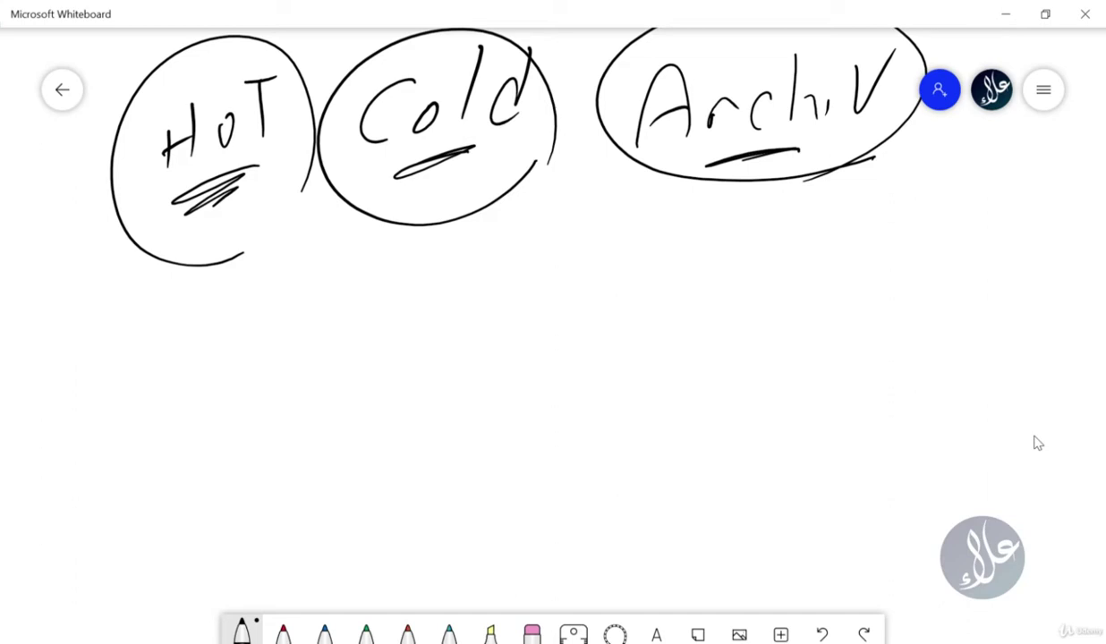
Step: Draw a scribbled mark under HOT with an arrow from it to Cold, and handwrite "Cost" below the arrow
{"action": "left_click_drag", "start_coordinate": [234, 215], "coordinate": [212, 273]}
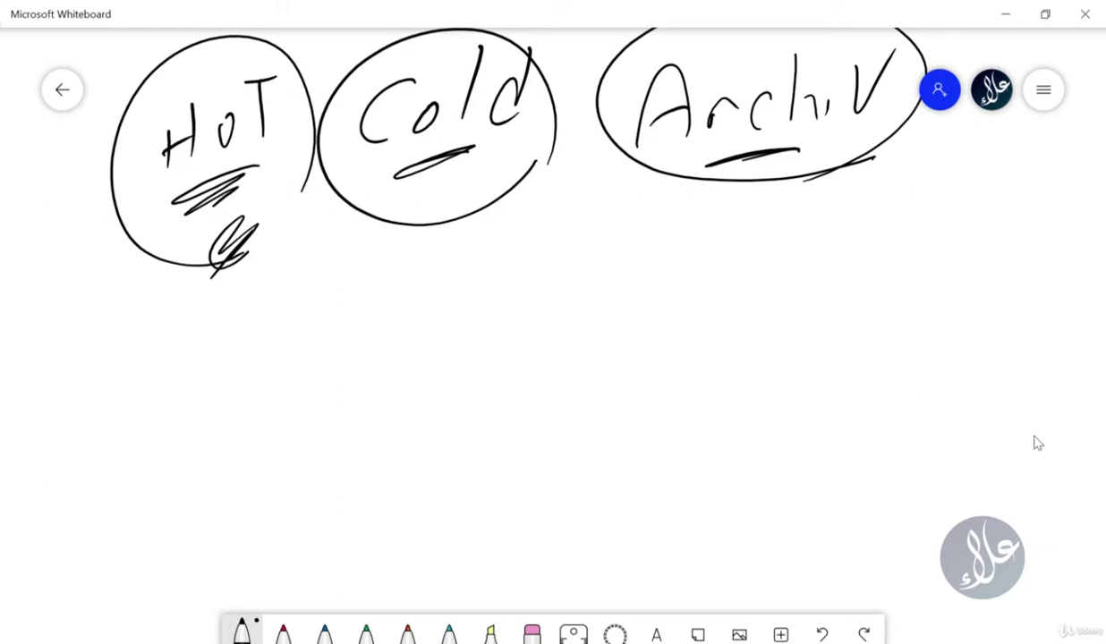
{"action": "mouse_move", "coordinate": [229, 255]}
{"action": "left_mouse_down"}
{"action": "mouse_move", "coordinate": [301, 291]}
{"action": "mouse_move", "coordinate": [383, 247]}
{"action": "mouse_move", "coordinate": [356, 286]}
{"action": "left_mouse_up"}
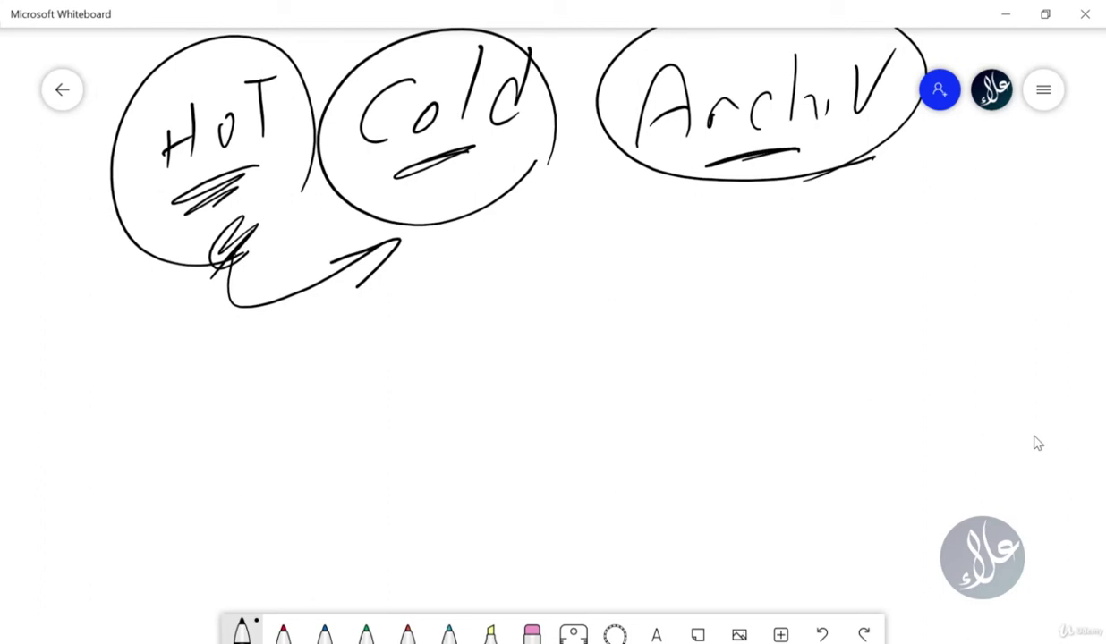
{"action": "left_click_drag", "start_coordinate": [154, 386], "coordinate": [167, 451]}
{"action": "mouse_move", "coordinate": [183, 407]}
{"action": "left_mouse_down"}
{"action": "mouse_move", "coordinate": [177, 422]}
{"action": "mouse_move", "coordinate": [189, 387]}
{"action": "left_mouse_up"}
{"action": "mouse_move", "coordinate": [231, 372]}
{"action": "left_mouse_down"}
{"action": "mouse_move", "coordinate": [215, 391]}
{"action": "mouse_move", "coordinate": [223, 410]}
{"action": "left_mouse_up"}
{"action": "left_click_drag", "start_coordinate": [275, 412], "coordinate": [264, 320]}
{"action": "left_click_drag", "start_coordinate": [250, 360], "coordinate": [290, 345]}
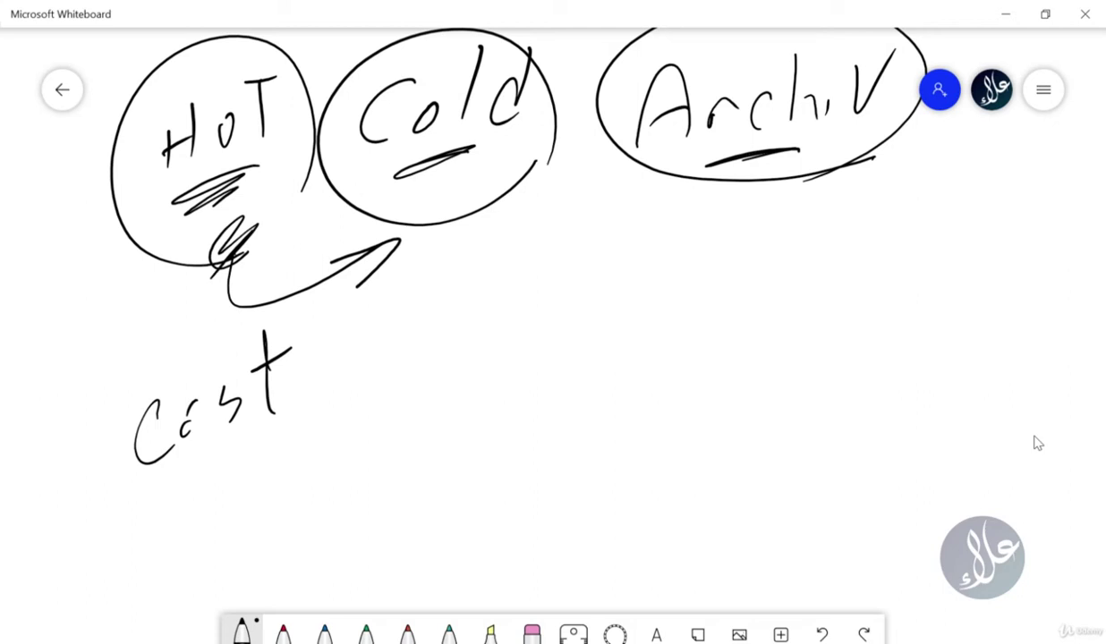
Step: Draw an arrow from Cold to Archiv and a long diagonal dividing line beneath the tier diagram
{"action": "mouse_move", "coordinate": [474, 219]}
{"action": "left_mouse_down"}
{"action": "mouse_move", "coordinate": [537, 282]}
{"action": "mouse_move", "coordinate": [691, 199]}
{"action": "left_mouse_up"}
{"action": "mouse_move", "coordinate": [630, 218]}
{"action": "left_mouse_down"}
{"action": "mouse_move", "coordinate": [693, 199]}
{"action": "mouse_move", "coordinate": [657, 239]}
{"action": "left_mouse_up"}
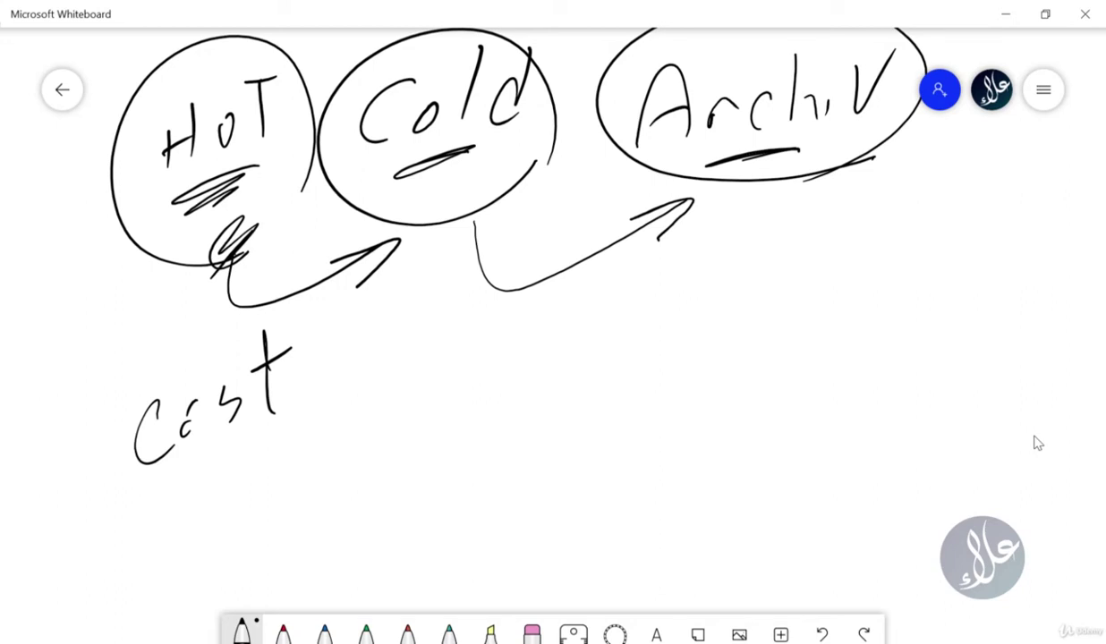
{"action": "mouse_move", "coordinate": [967, 179]}
{"action": "left_mouse_down"}
{"action": "mouse_move", "coordinate": [538, 341]}
{"action": "mouse_move", "coordinate": [159, 534]}
{"action": "left_mouse_up"}
Step: Handwrite "Life Cycle" below the diagonal dividing line and underline it
{"action": "mouse_move", "coordinate": [441, 408]}
{"action": "left_mouse_down"}
{"action": "mouse_move", "coordinate": [441, 429]}
{"action": "mouse_move", "coordinate": [498, 450]}
{"action": "left_mouse_up"}
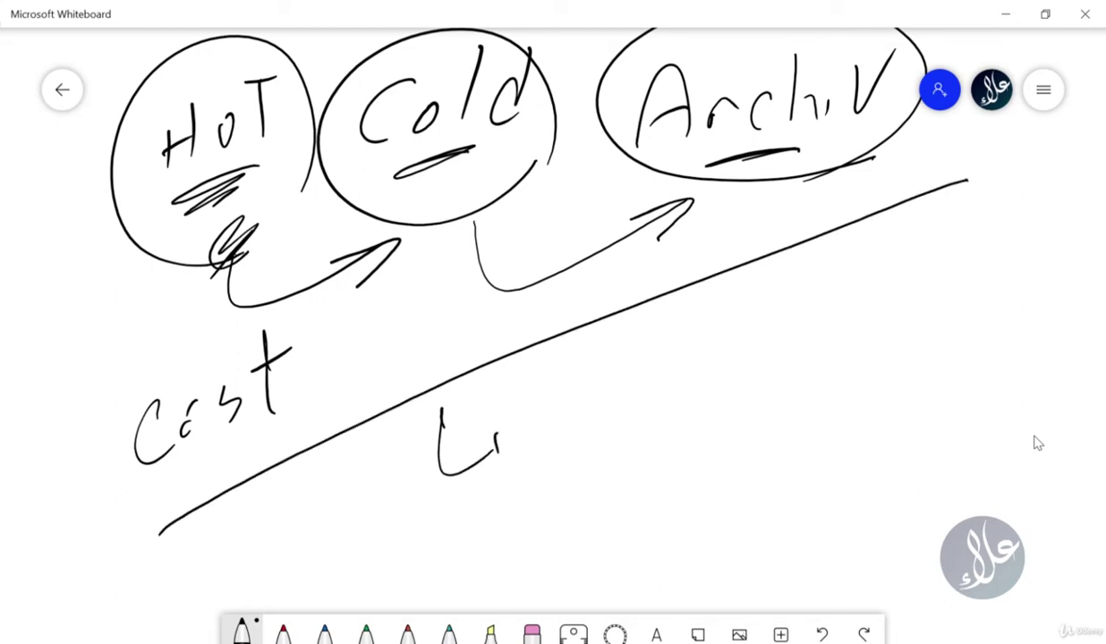
{"action": "mouse_move", "coordinate": [539, 401]}
{"action": "left_mouse_down"}
{"action": "mouse_move", "coordinate": [528, 458]}
{"action": "mouse_move", "coordinate": [547, 421]}
{"action": "mouse_move", "coordinate": [587, 437]}
{"action": "left_mouse_up"}
{"action": "left_click_drag", "start_coordinate": [644, 348], "coordinate": [640, 404]}
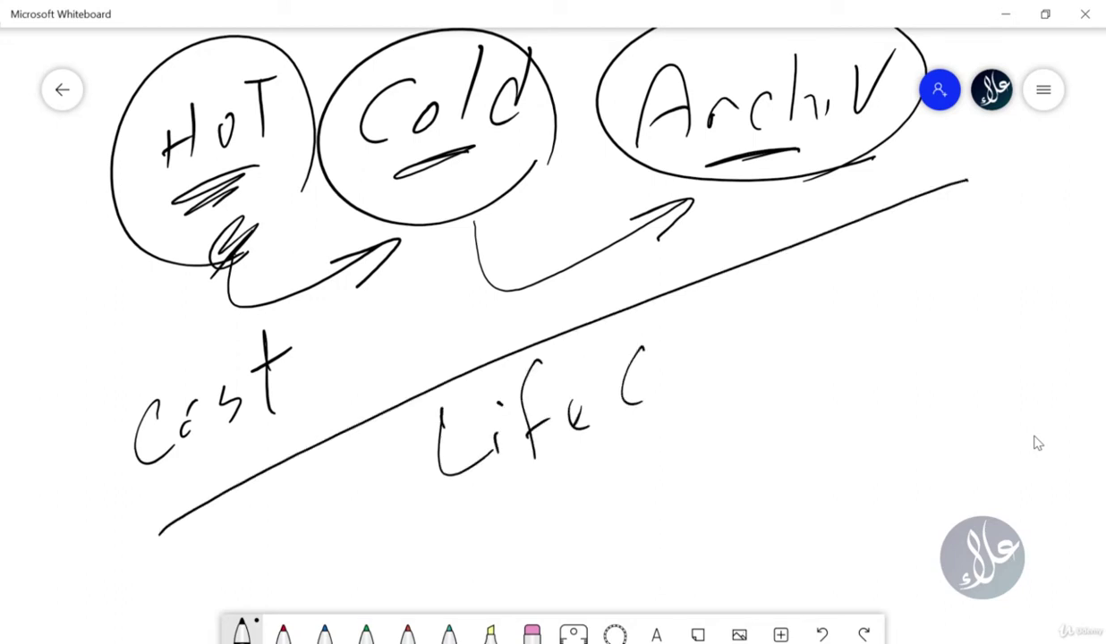
{"action": "left_click_drag", "start_coordinate": [652, 333], "coordinate": [676, 390]}
{"action": "left_click_drag", "start_coordinate": [723, 295], "coordinate": [706, 338]}
{"action": "left_click_drag", "start_coordinate": [751, 285], "coordinate": [747, 338]}
{"action": "left_click_drag", "start_coordinate": [769, 338], "coordinate": [828, 311]}
{"action": "left_click_drag", "start_coordinate": [919, 297], "coordinate": [511, 525]}
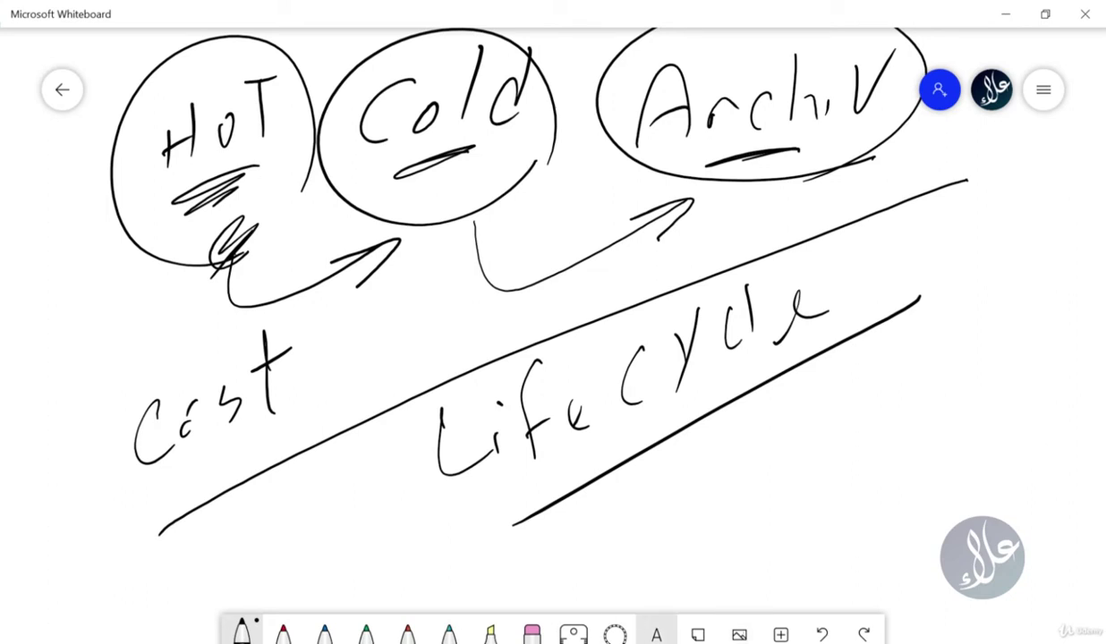
Step: Switch to the Azure portal in the browser and open the containers list of the m7storage storage account
{"action": "key", "text": "alt+Tab"}
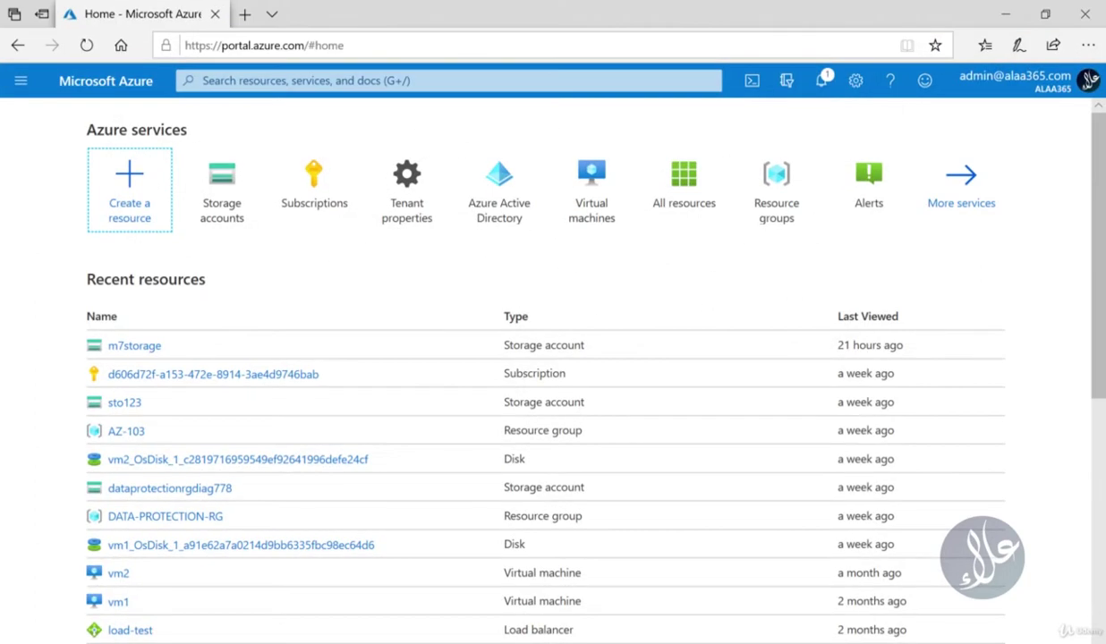
{"action": "left_click", "coordinate": [139, 347]}
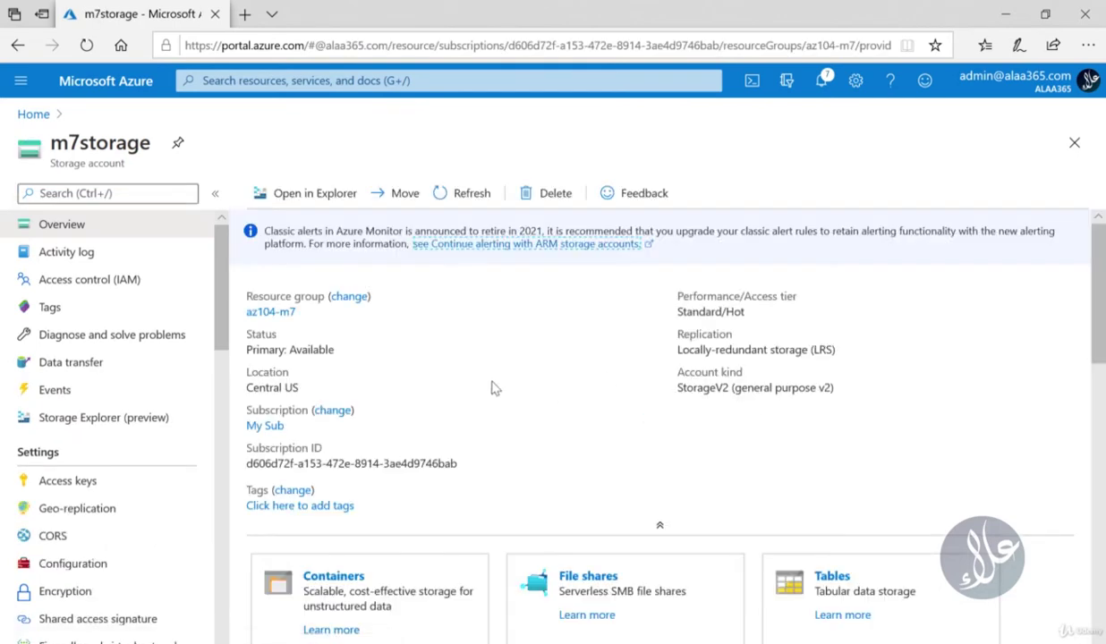
{"action": "scroll", "coordinate": [491, 383], "scroll_direction": "down", "scroll_amount": 3}
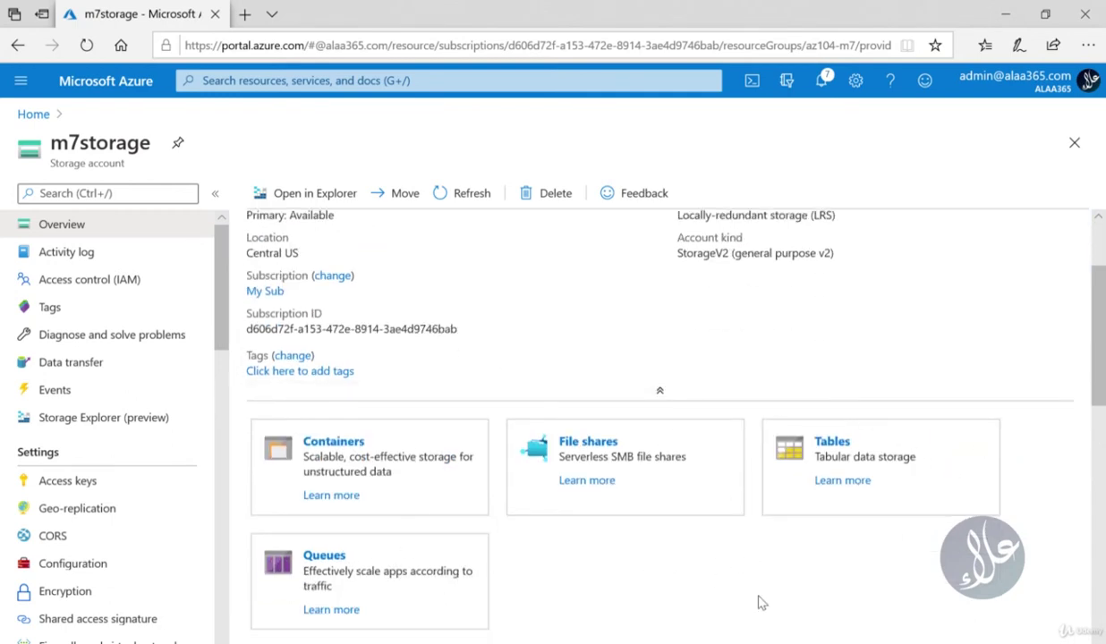
{"action": "left_click", "coordinate": [333, 442]}
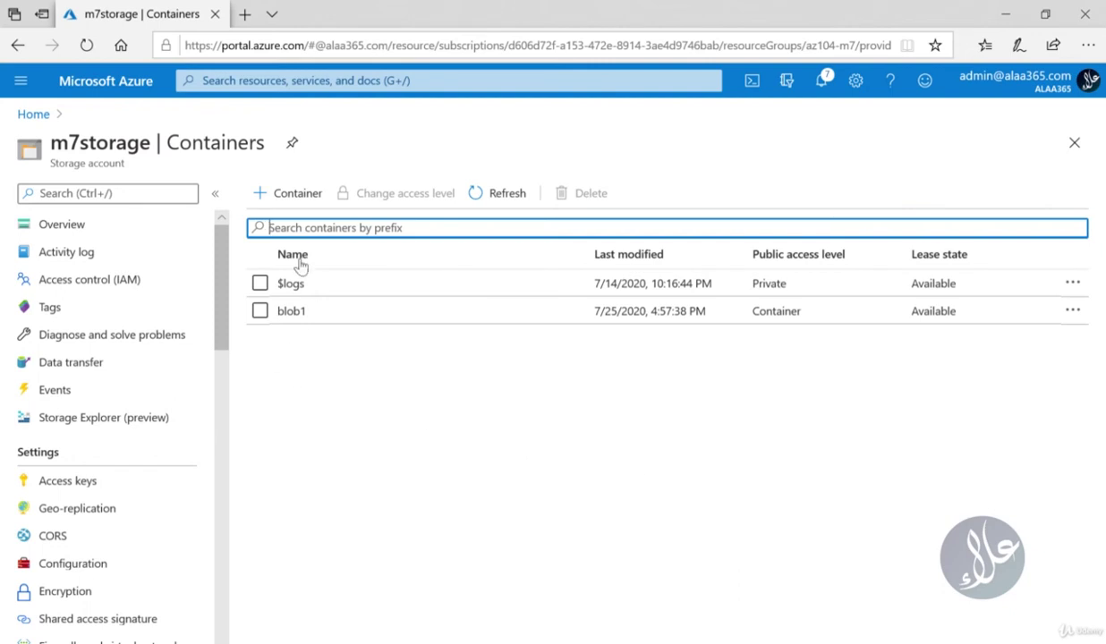
Step: Create a container named blobe2 with private access in m7storage and open it
{"action": "left_click", "coordinate": [286, 194]}
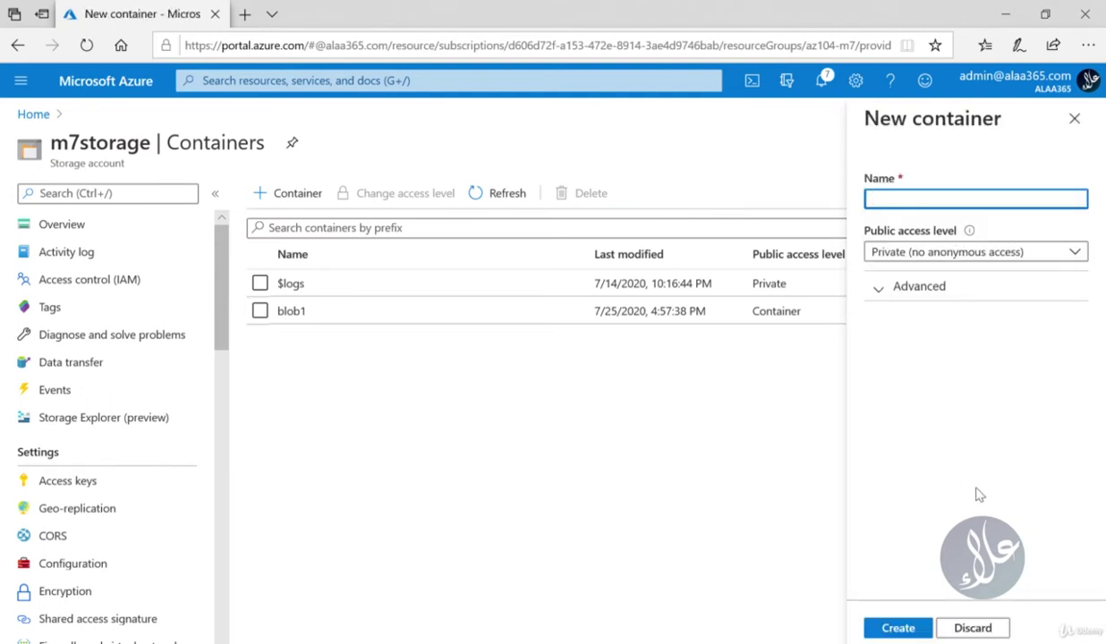
{"action": "type", "text": "blobe2"}
{"action": "left_click", "coordinate": [901, 629]}
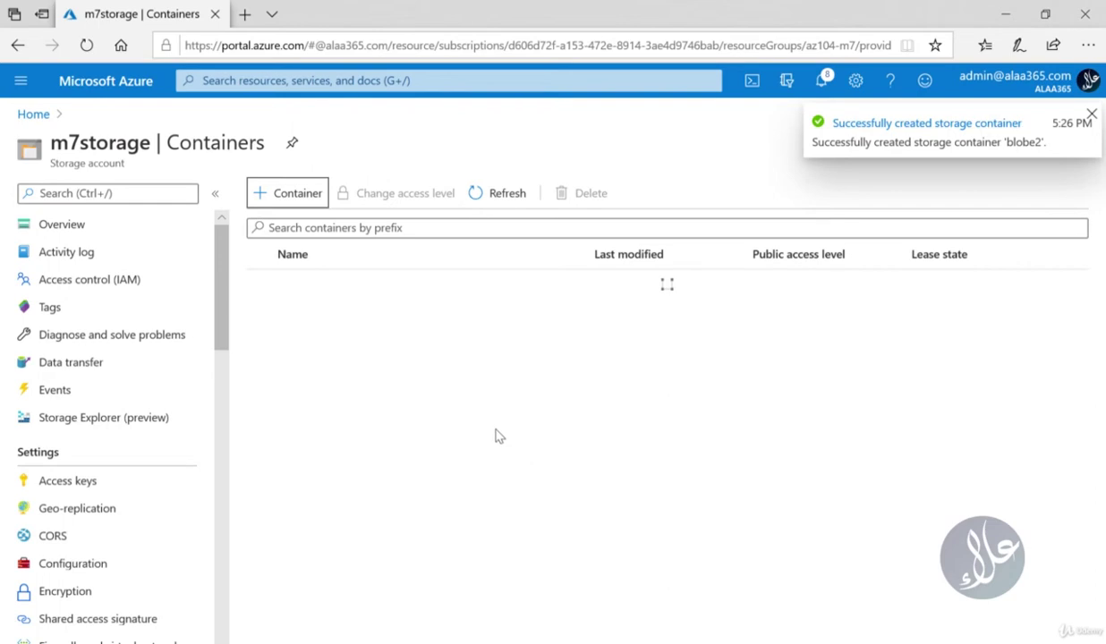
{"action": "left_click", "coordinate": [295, 344]}
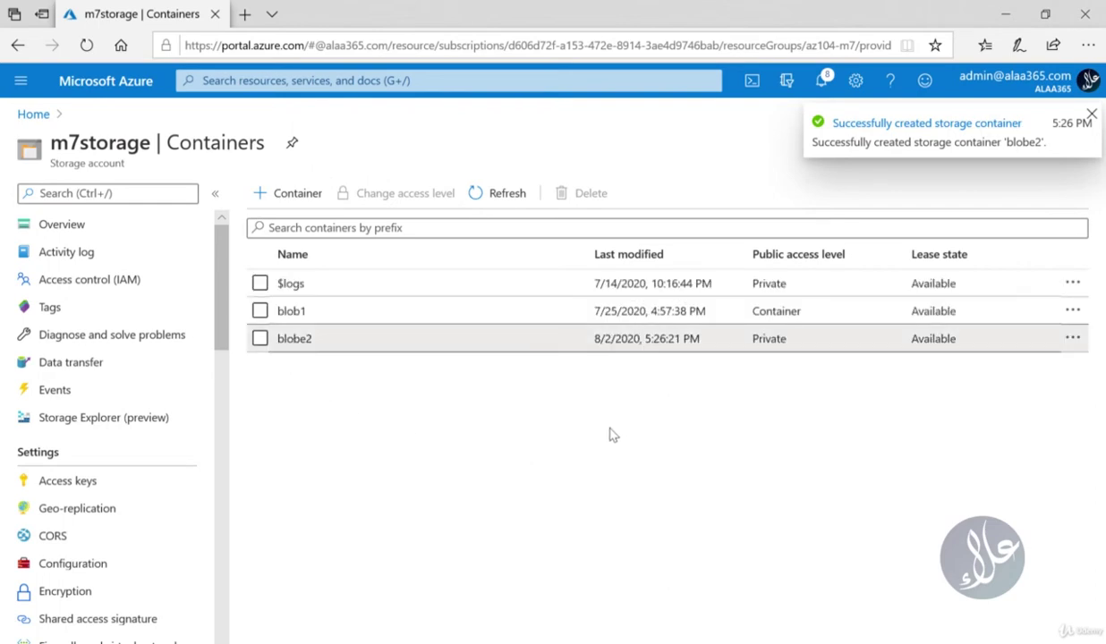
{"action": "left_click", "coordinate": [1092, 113]}
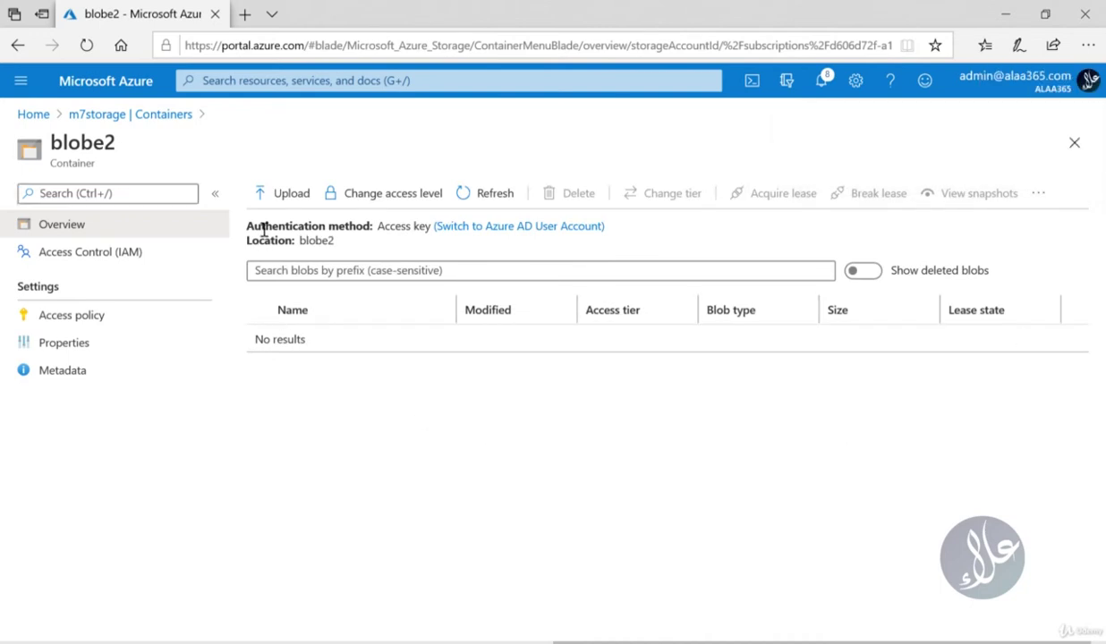
Step: Upload pic.png, pic2.jpg and pic3.jpg from Downloads to the blobe2 container and dismiss the upload notifications
{"action": "left_click", "coordinate": [267, 193]}
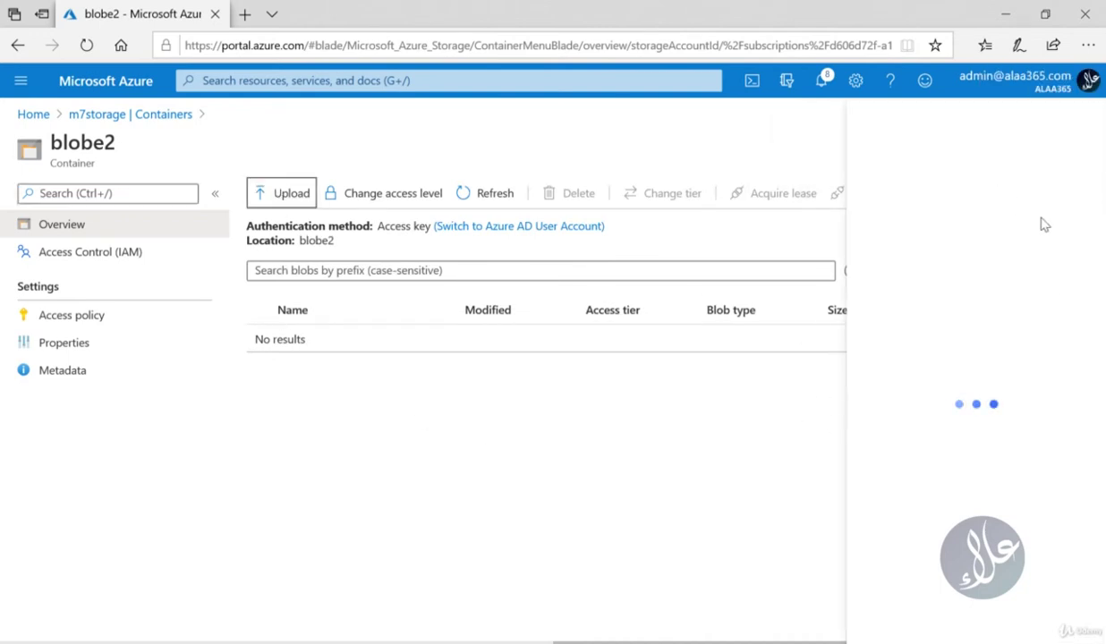
{"action": "left_click", "coordinate": [1078, 192]}
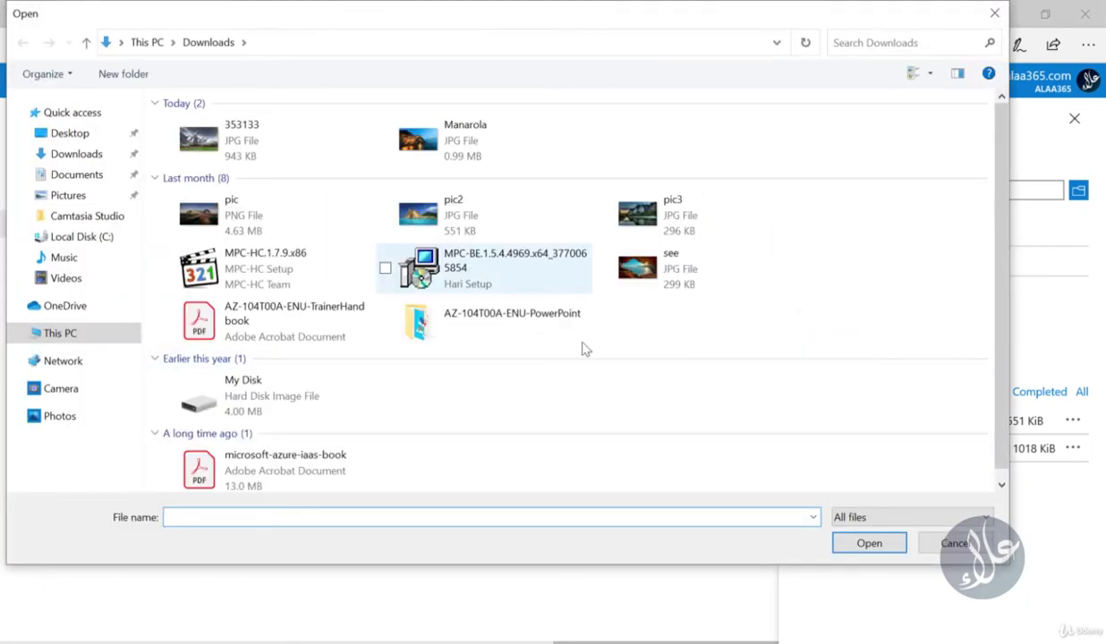
{"action": "left_click", "coordinate": [721, 208]}
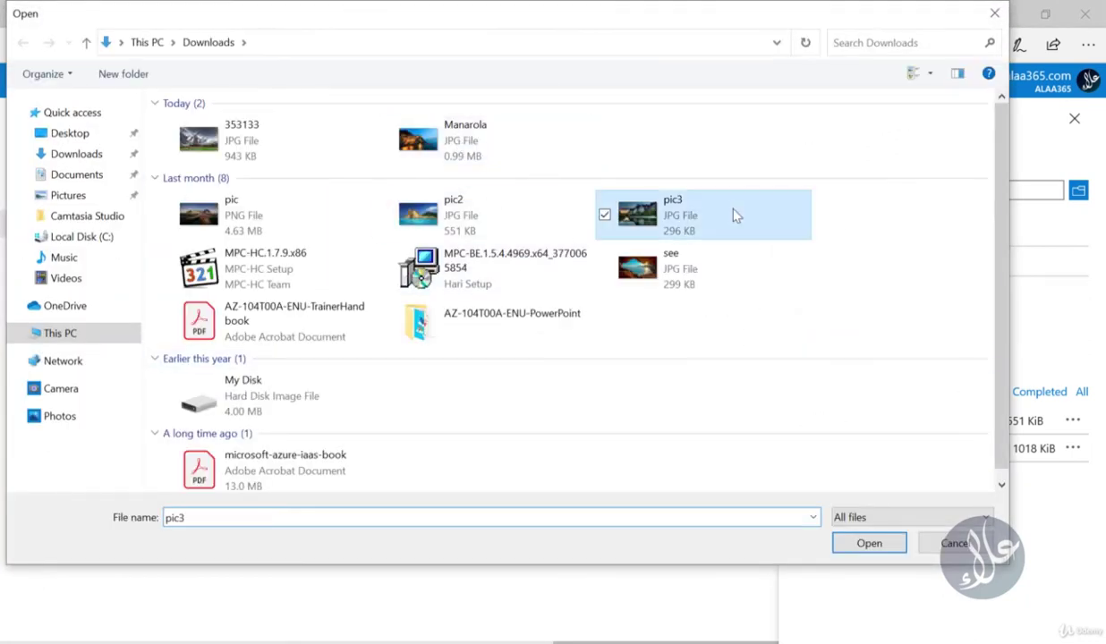
{"action": "left_click", "coordinate": [271, 234], "text": "ctrl"}
{"action": "left_click", "coordinate": [447, 223], "text": "ctrl"}
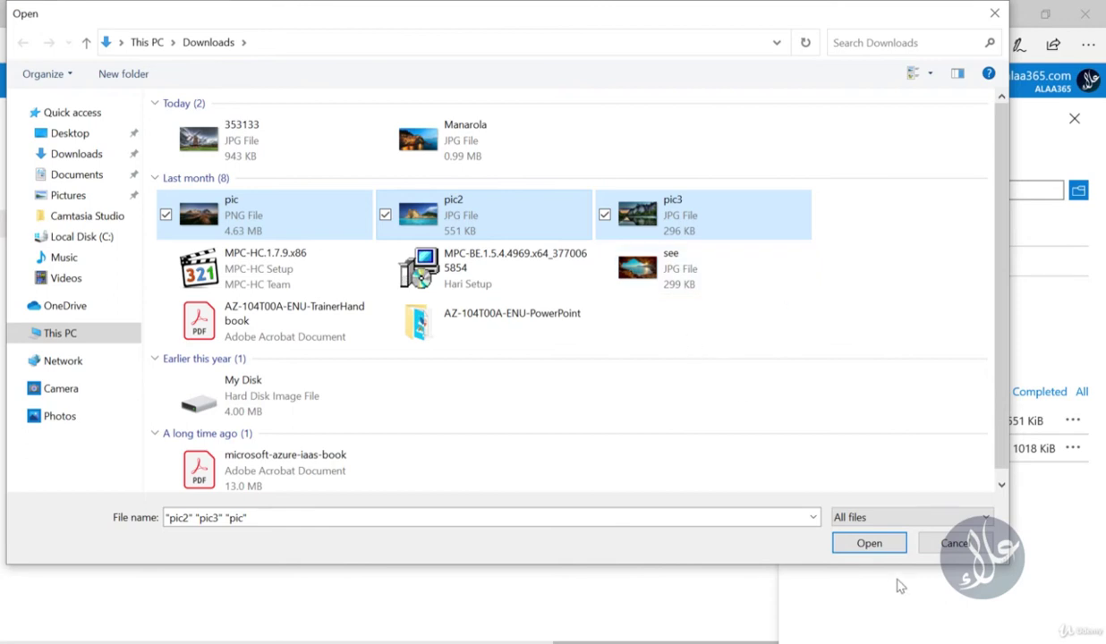
{"action": "left_click", "coordinate": [842, 537]}
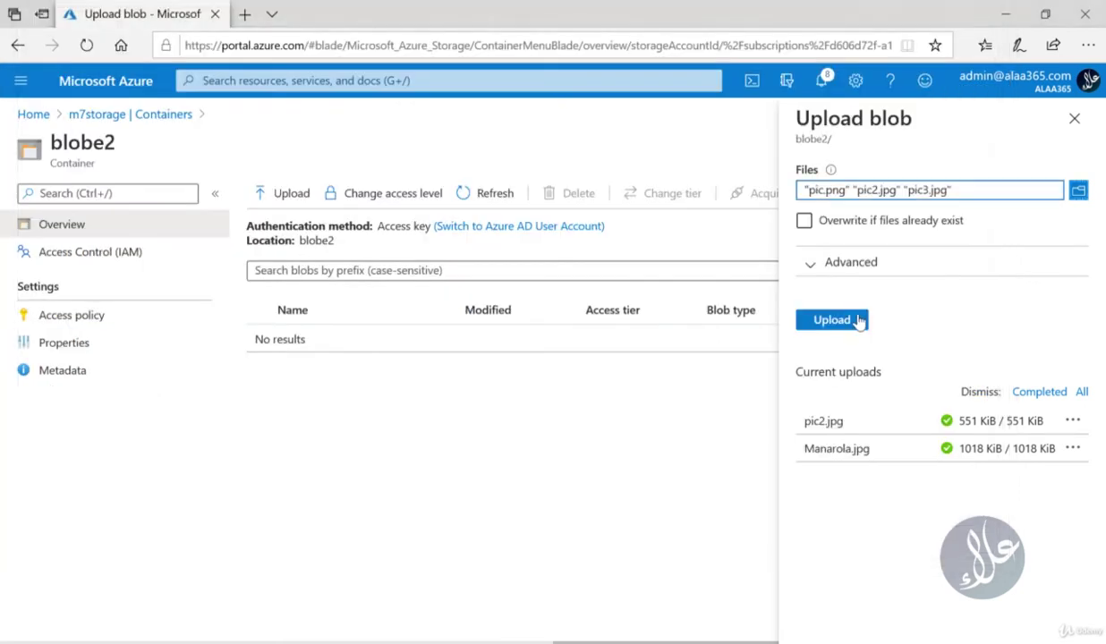
{"action": "left_click", "coordinate": [828, 319]}
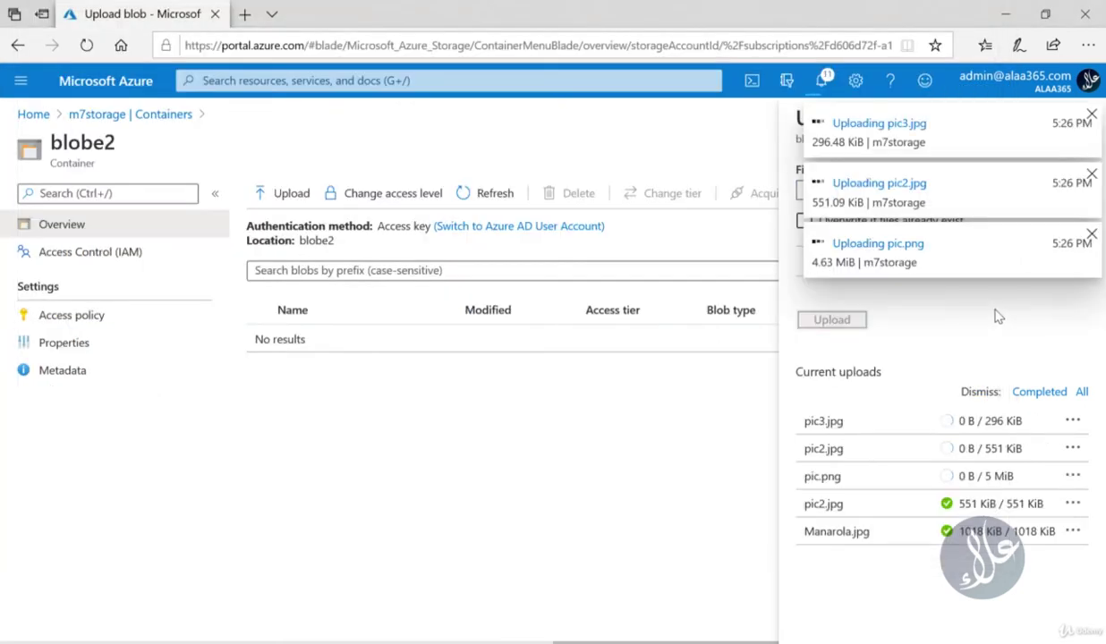
{"action": "left_click", "coordinate": [1091, 236]}
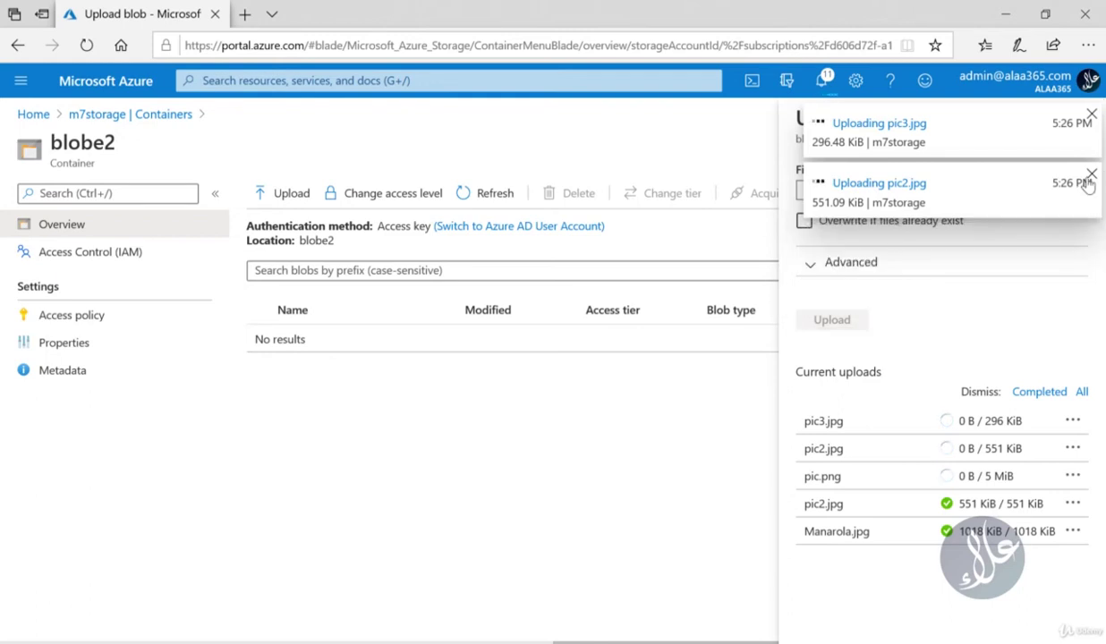
{"action": "left_click", "coordinate": [1091, 175]}
{"action": "left_click", "coordinate": [1091, 115]}
Step: Expand the advanced options for the blob upload, review them and dismiss the pic.png upload notification
{"action": "left_click", "coordinate": [816, 264]}
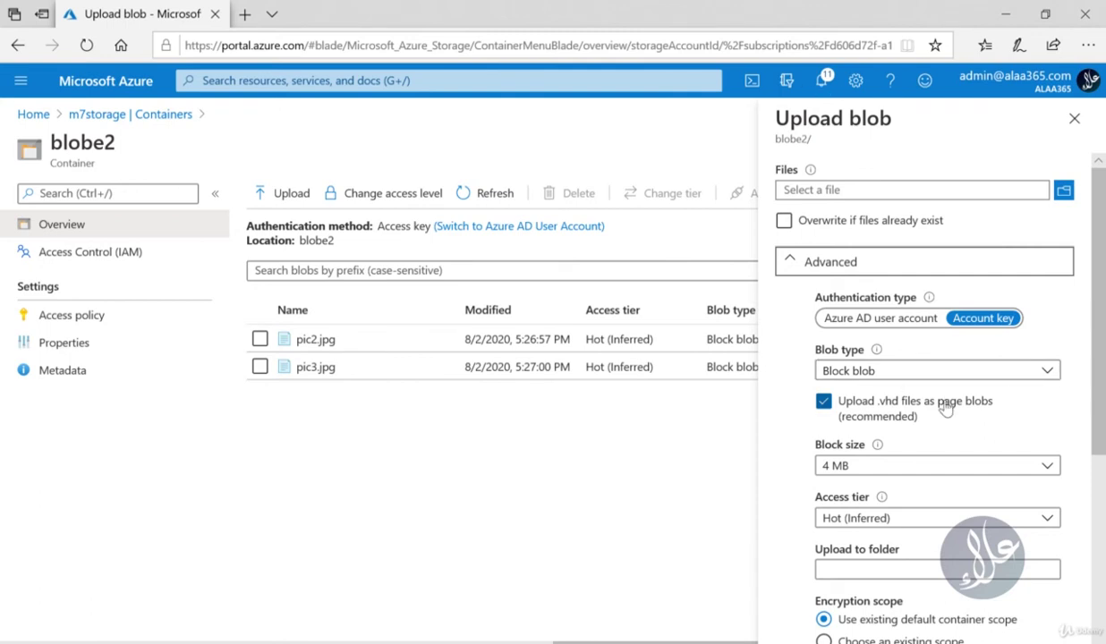
{"action": "scroll", "coordinate": [933, 507], "scroll_direction": "down", "scroll_amount": 3}
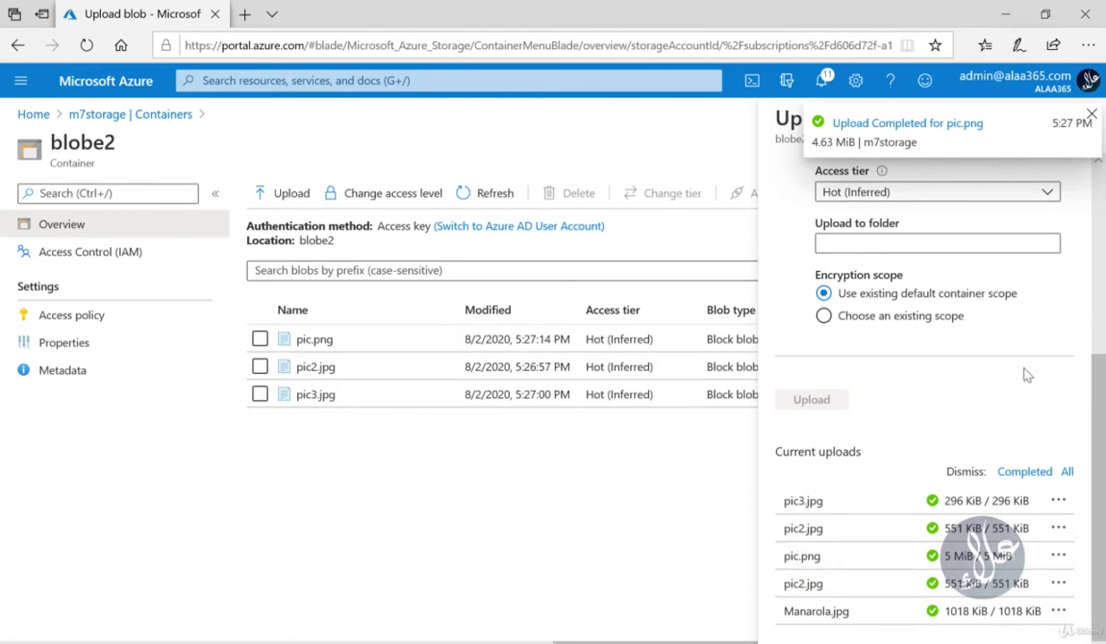
{"action": "scroll", "coordinate": [1023, 378], "scroll_direction": "up", "scroll_amount": 3}
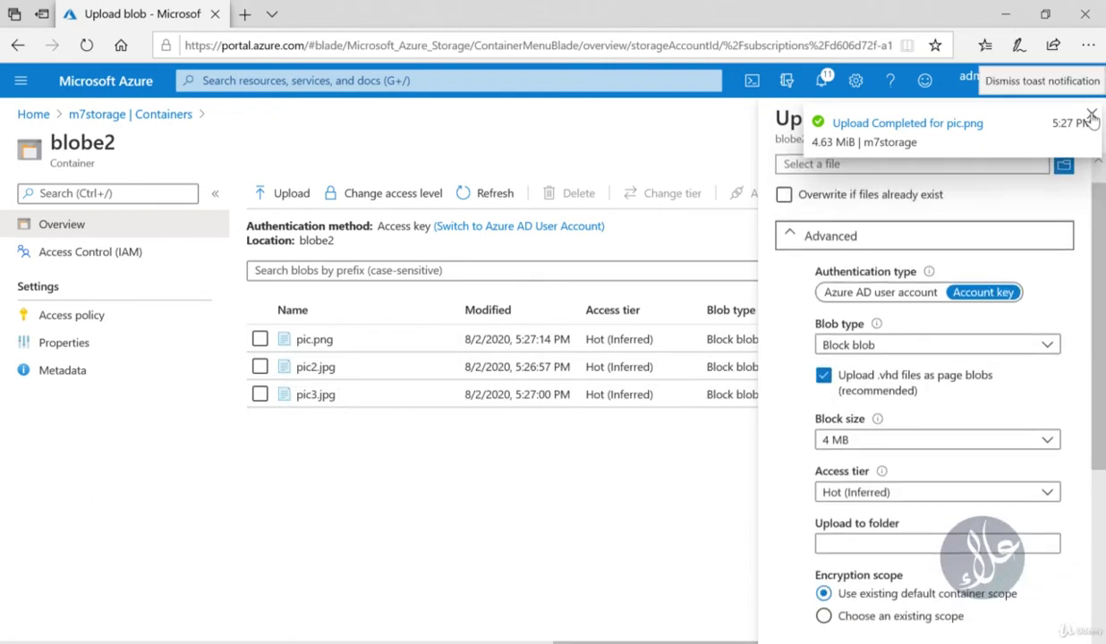
{"action": "left_click", "coordinate": [1091, 114]}
Step: Choose 353133.jpg from Downloads as the file to upload and set the destination folder to folder1
{"action": "left_click", "coordinate": [1063, 164]}
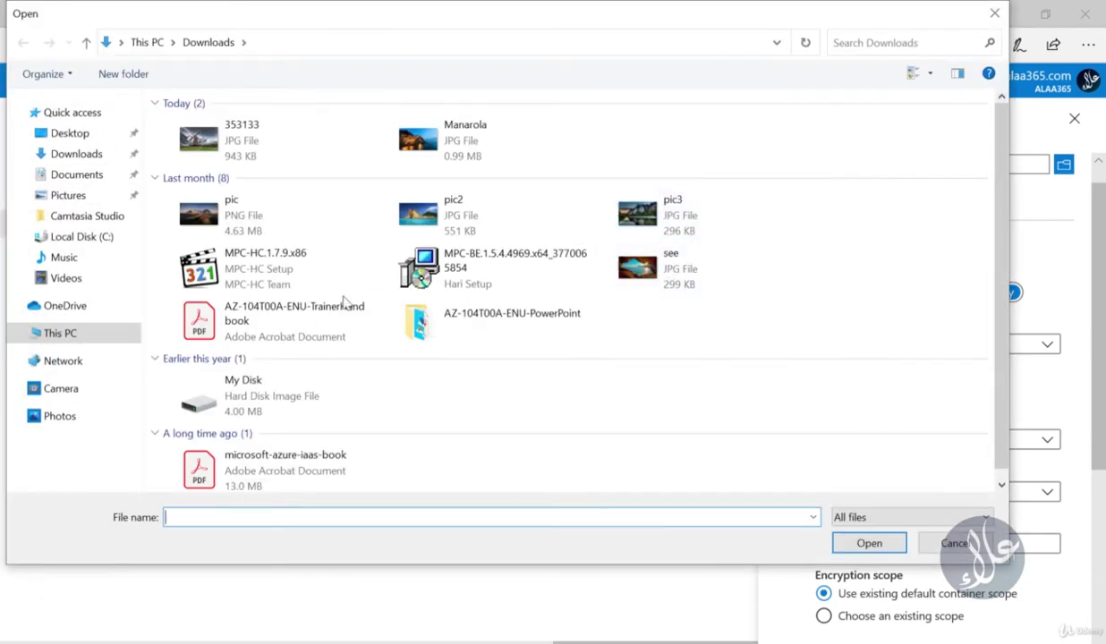
{"action": "left_click", "coordinate": [240, 152]}
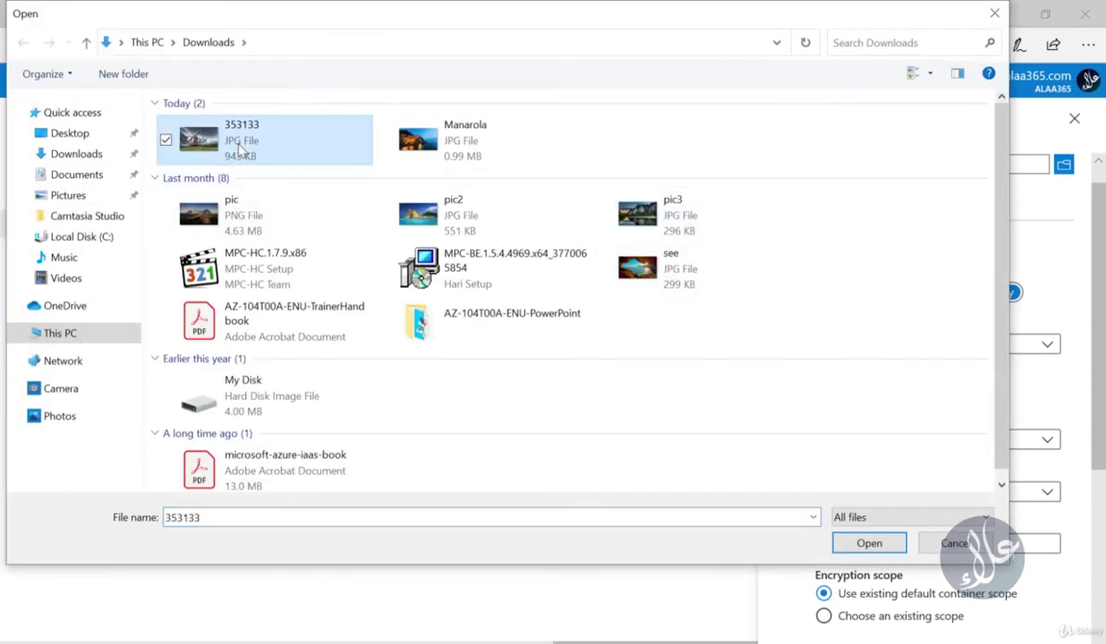
{"action": "left_click", "coordinate": [864, 542]}
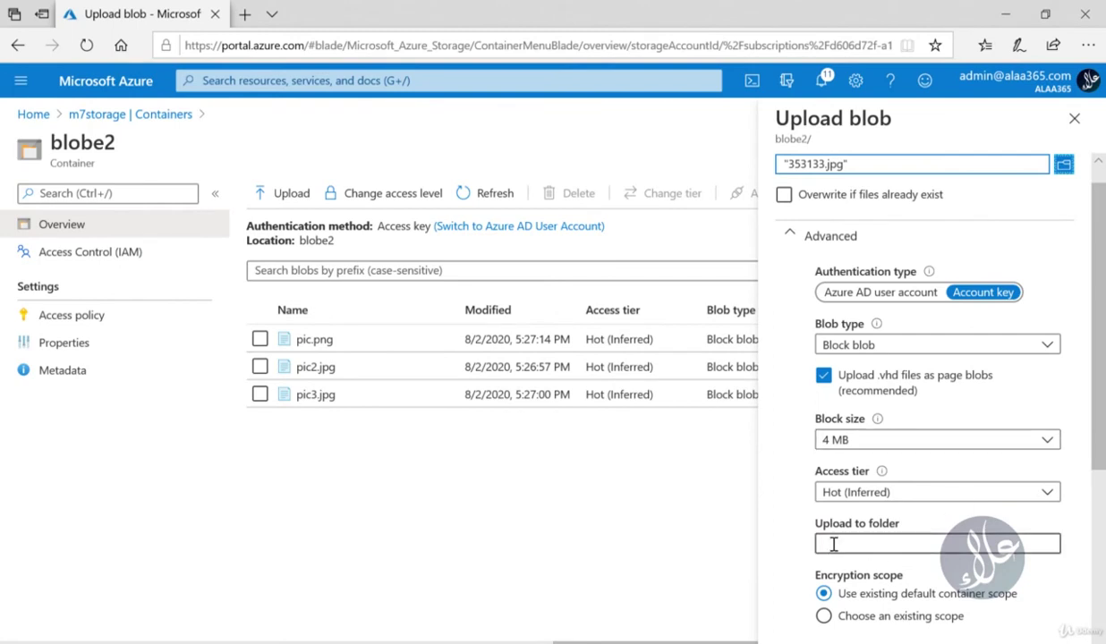
{"action": "left_click", "coordinate": [913, 540]}
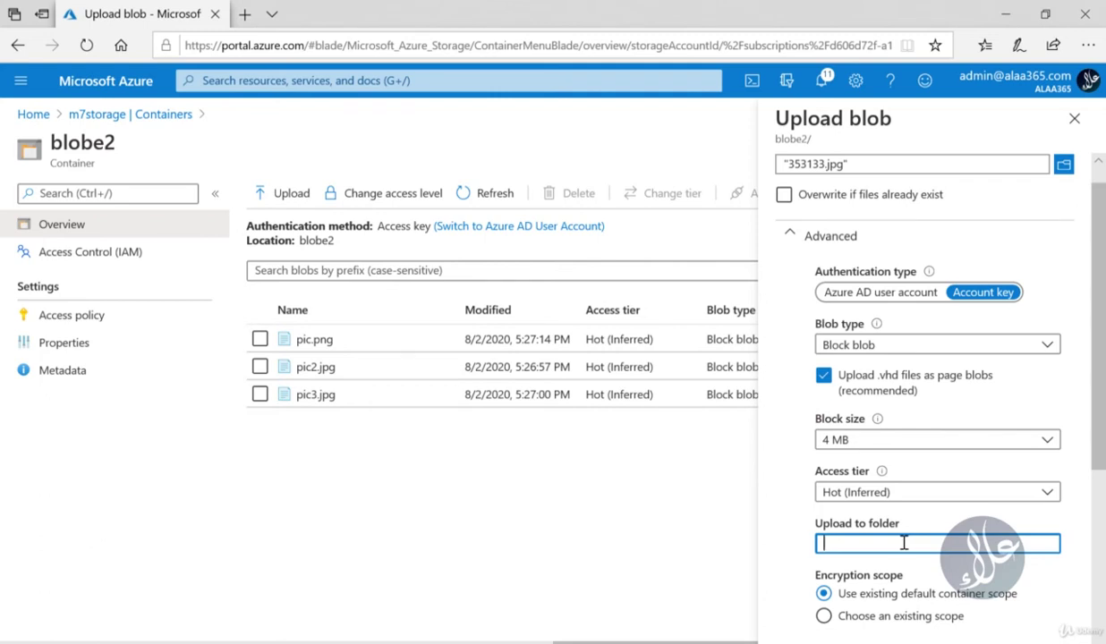
{"action": "type", "text": "folder1"}
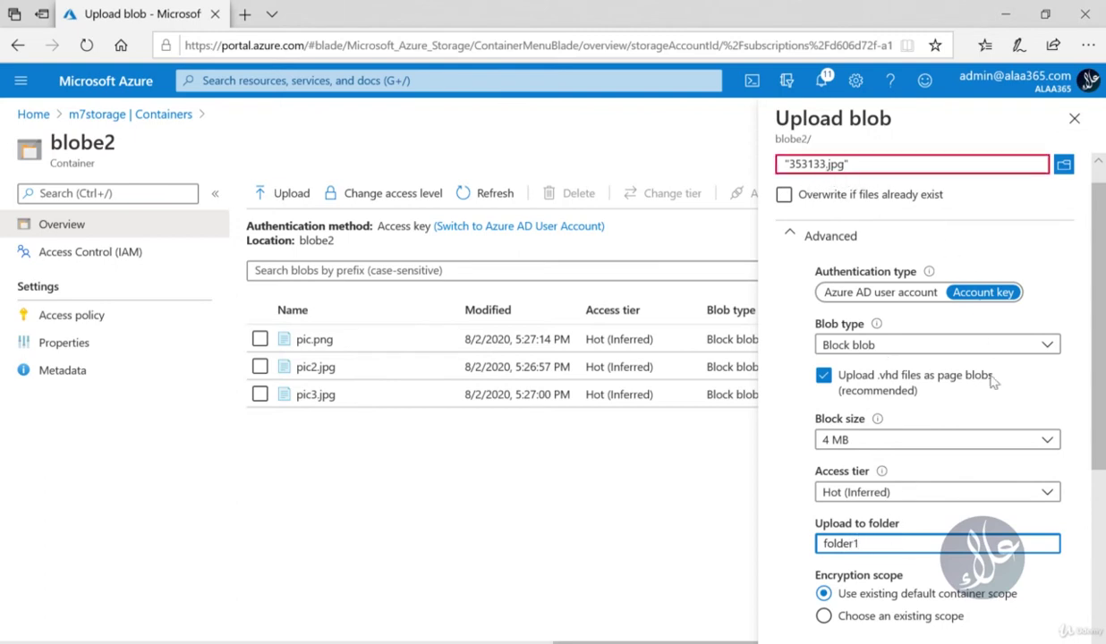
Step: Replace the selected file with see.jpg from Downloads, upload it to folder1 and close the upload pane
{"action": "left_click_drag", "start_coordinate": [1101, 402], "coordinate": [851, 190]}
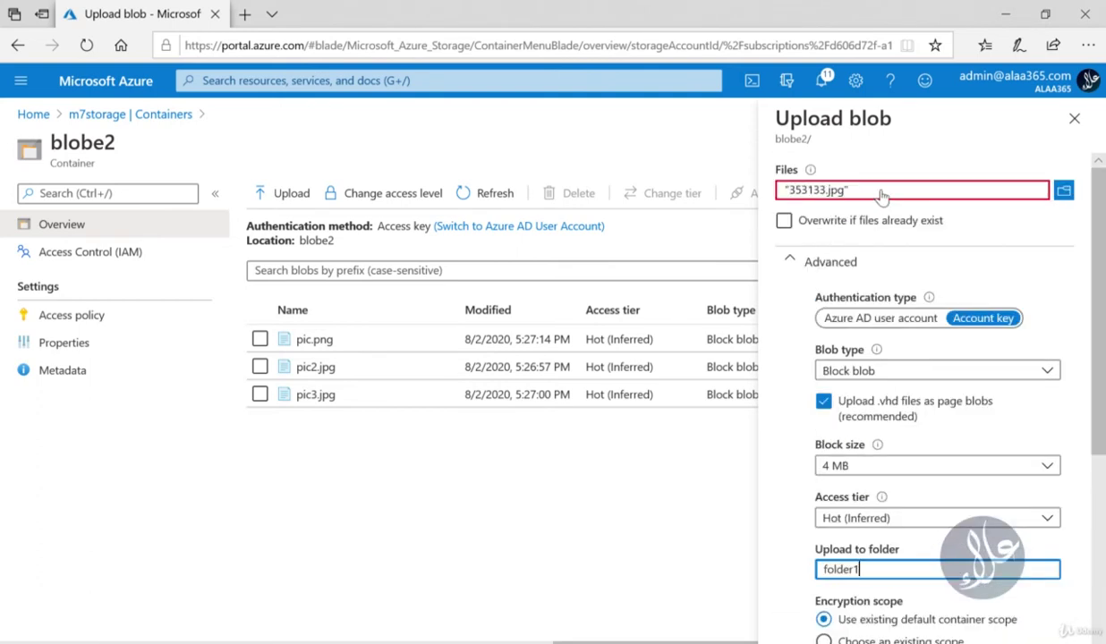
{"action": "left_click", "coordinate": [1065, 192]}
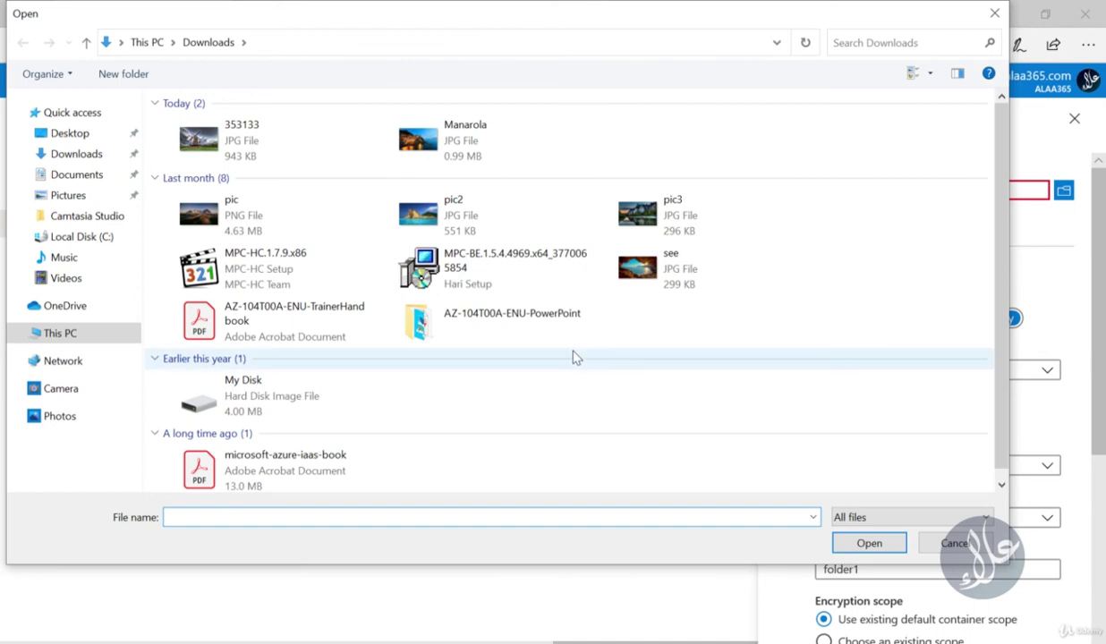
{"action": "double_click", "coordinate": [686, 284]}
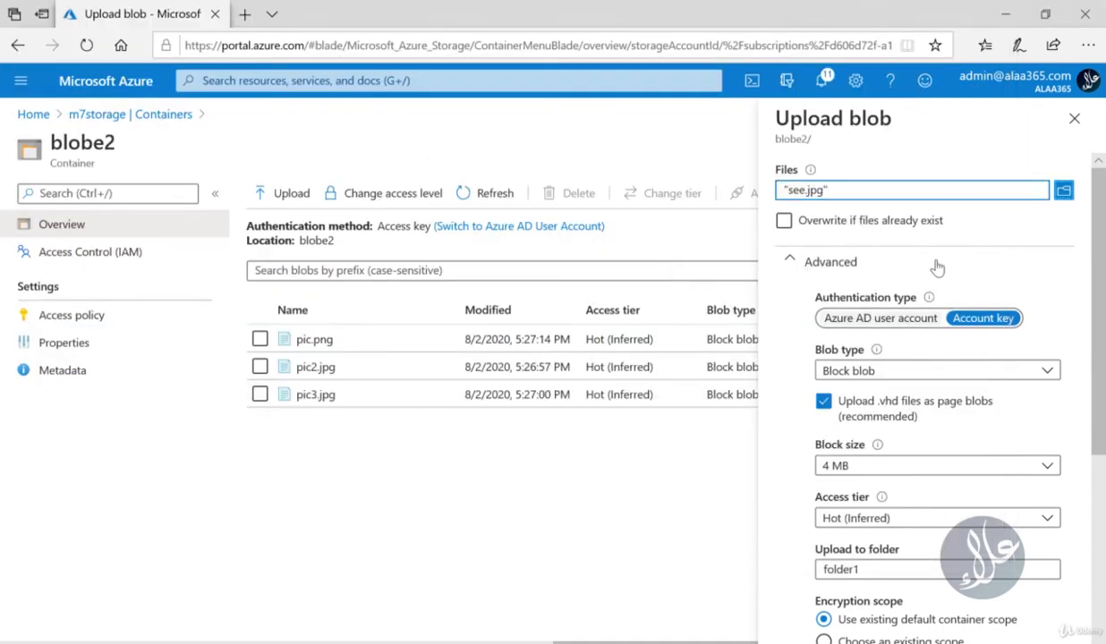
{"action": "scroll", "coordinate": [939, 474], "scroll_direction": "down", "scroll_amount": 4}
{"action": "left_click", "coordinate": [825, 427]}
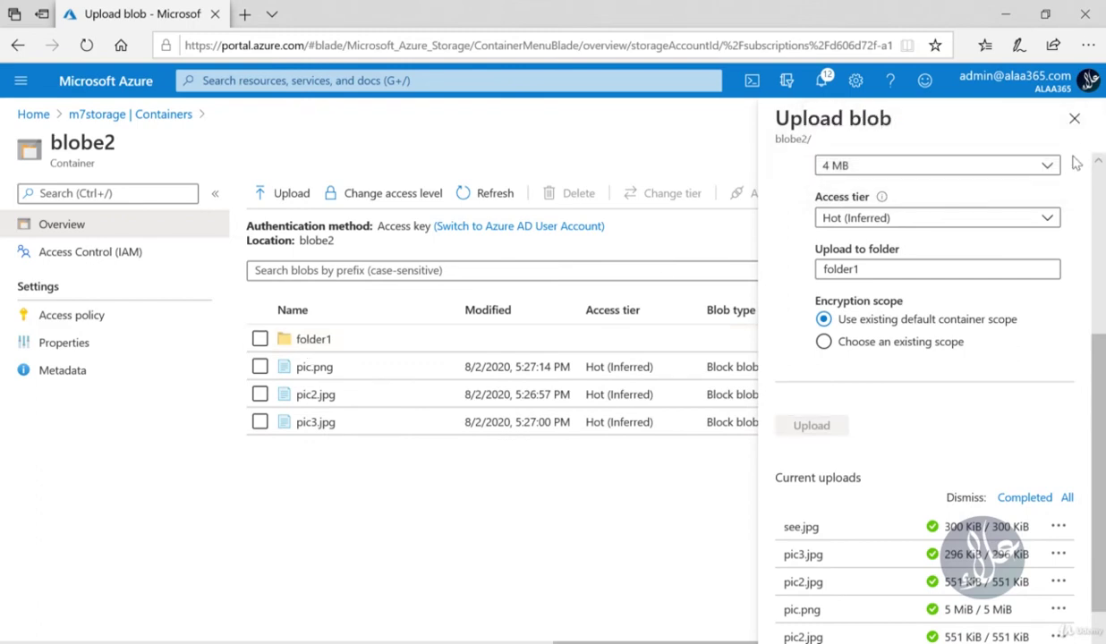
{"action": "left_click", "coordinate": [1072, 122]}
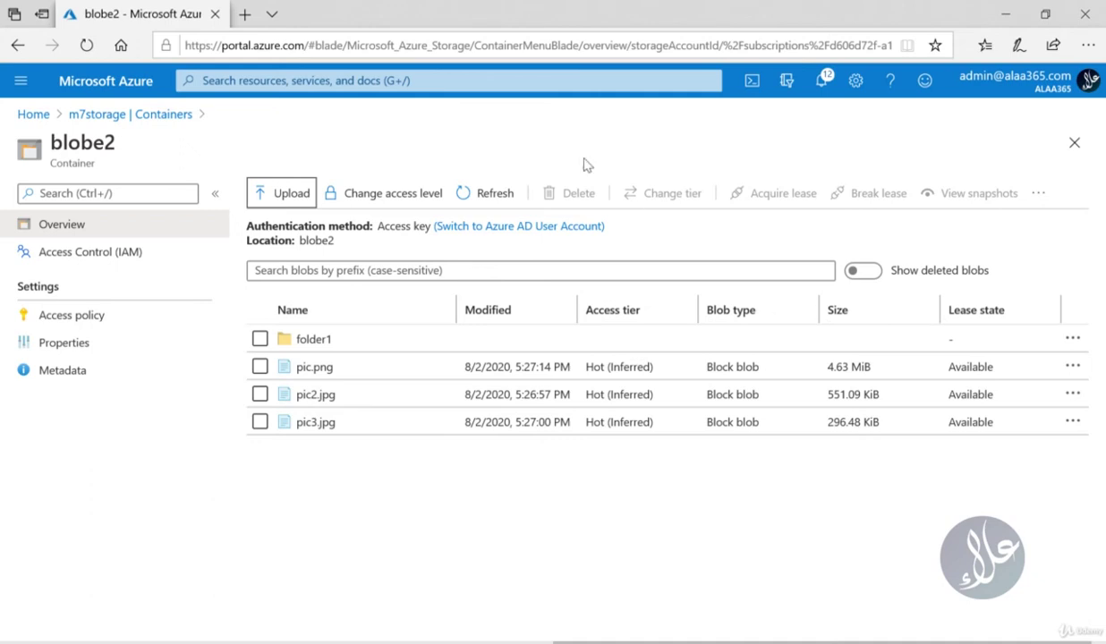
Step: Return to the m7storage storage account and open its Lifecycle Management page
{"action": "left_click", "coordinate": [112, 114]}
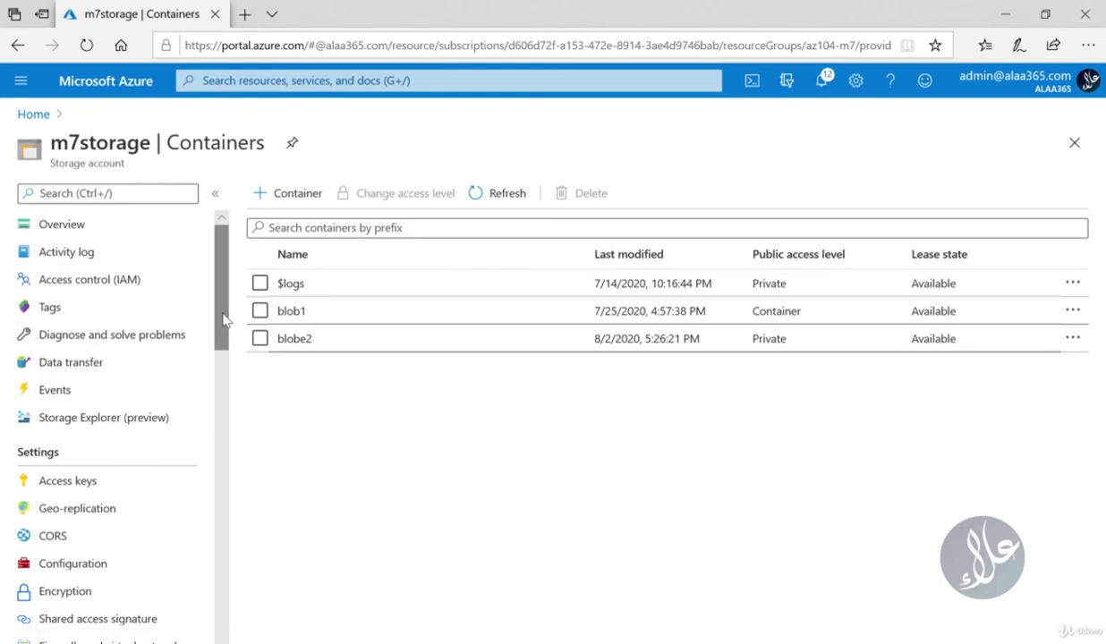
{"action": "scroll", "coordinate": [218, 349], "scroll_direction": "down", "scroll_amount": 3}
{"action": "scroll", "coordinate": [218, 384], "scroll_direction": "down", "scroll_amount": 5}
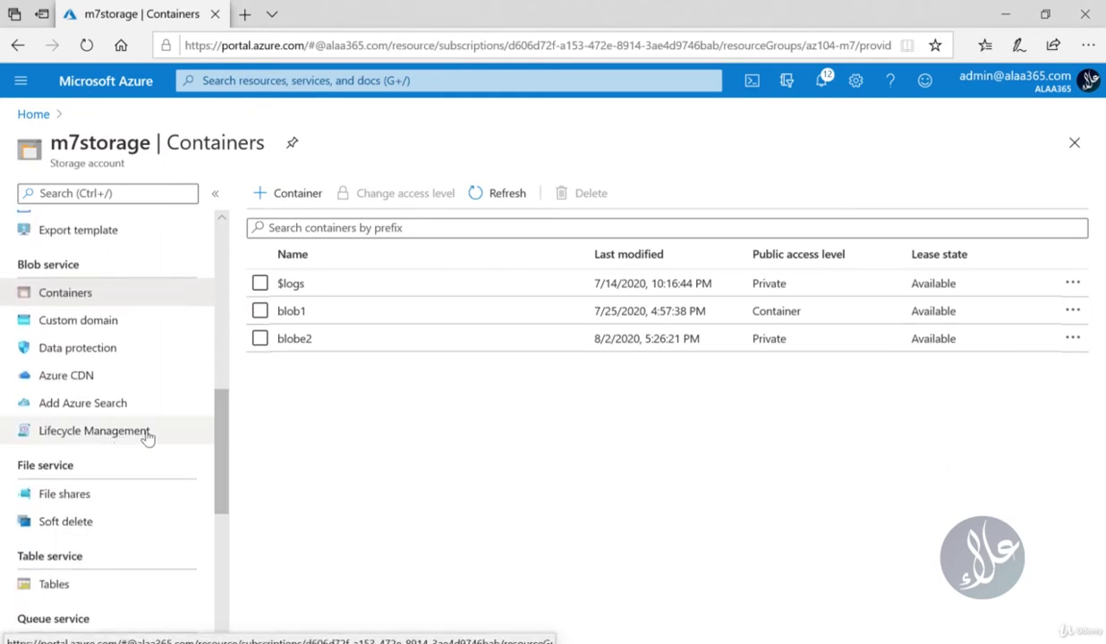
{"action": "left_click", "coordinate": [118, 432]}
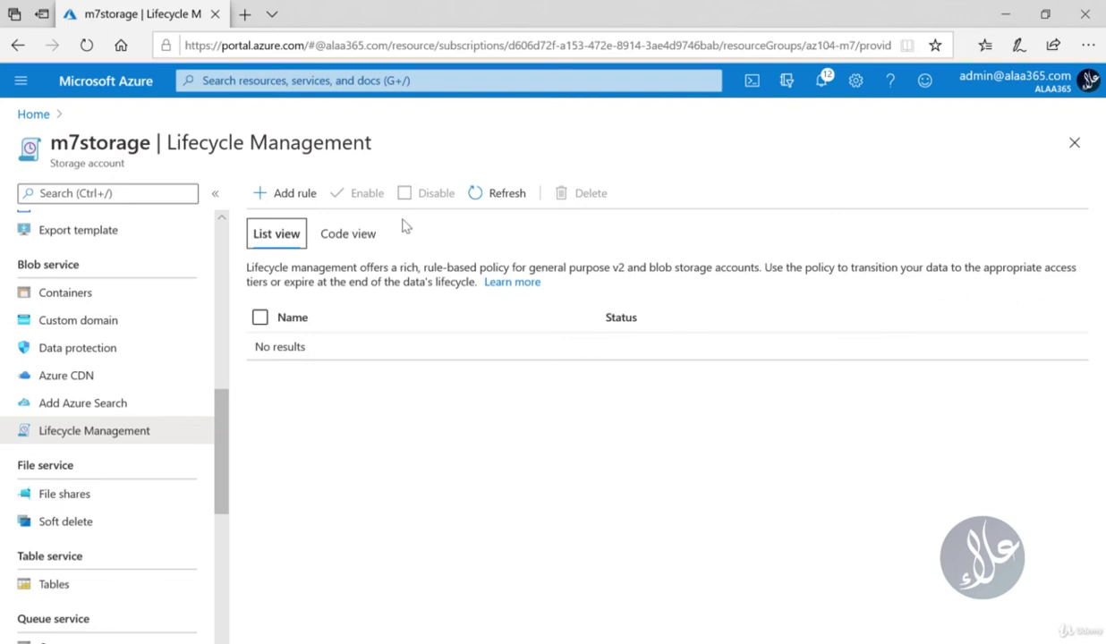
Step: Add a lifecycle rule named rule1 that moves blobs to cool storage 10 days after last modification
{"action": "left_click", "coordinate": [283, 193]}
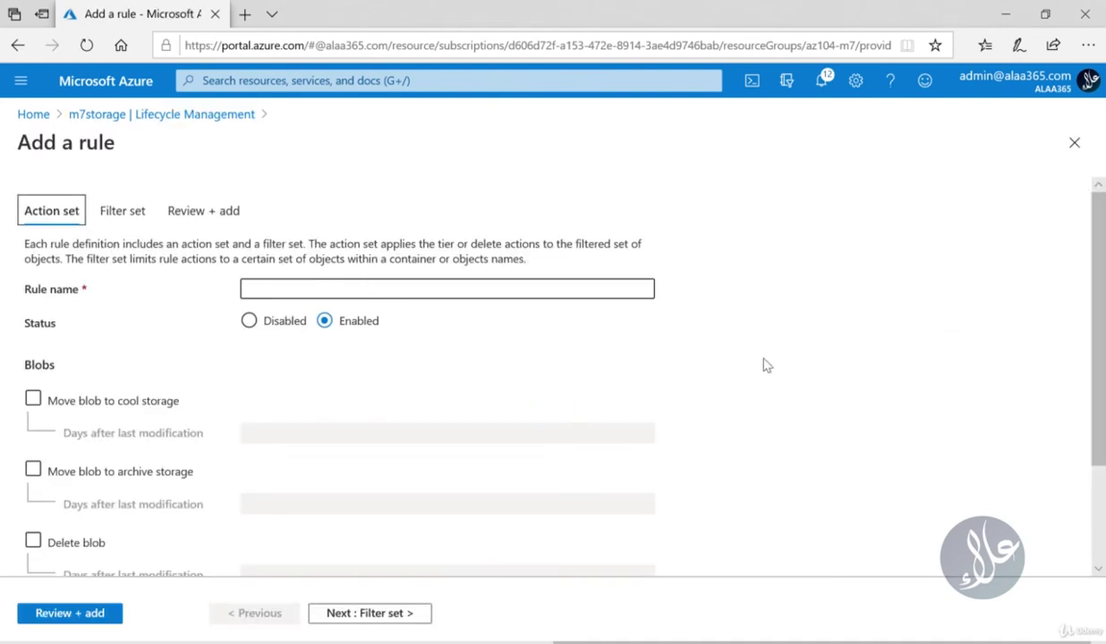
{"action": "left_click", "coordinate": [489, 287]}
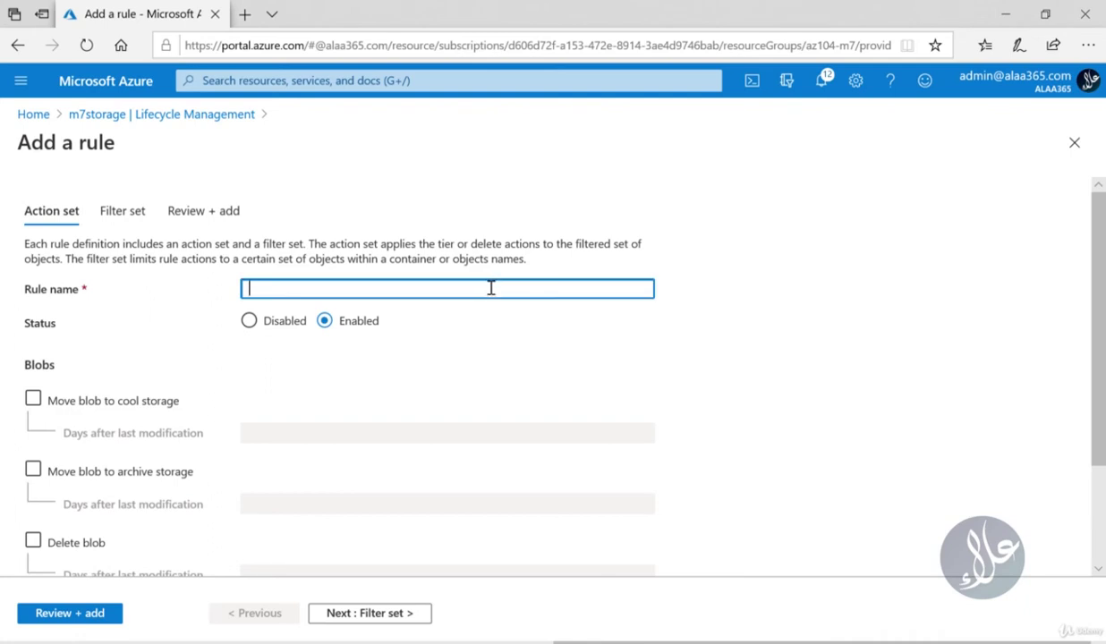
{"action": "type", "text": "rule1"}
{"action": "scroll", "coordinate": [383, 377], "scroll_direction": "down", "scroll_amount": 1}
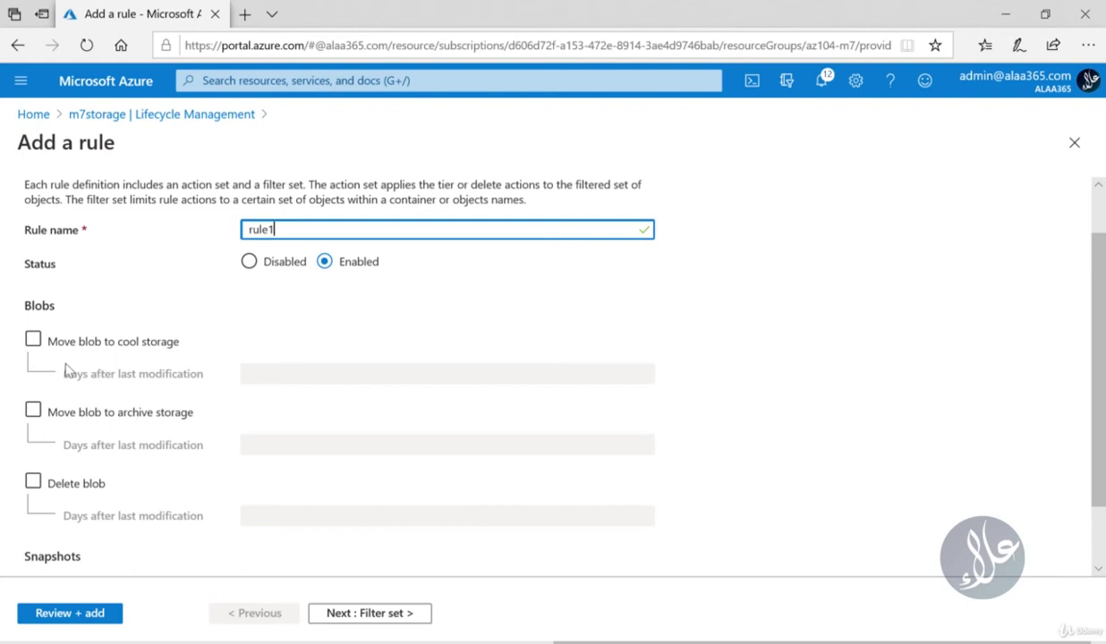
{"action": "left_click", "coordinate": [33, 344]}
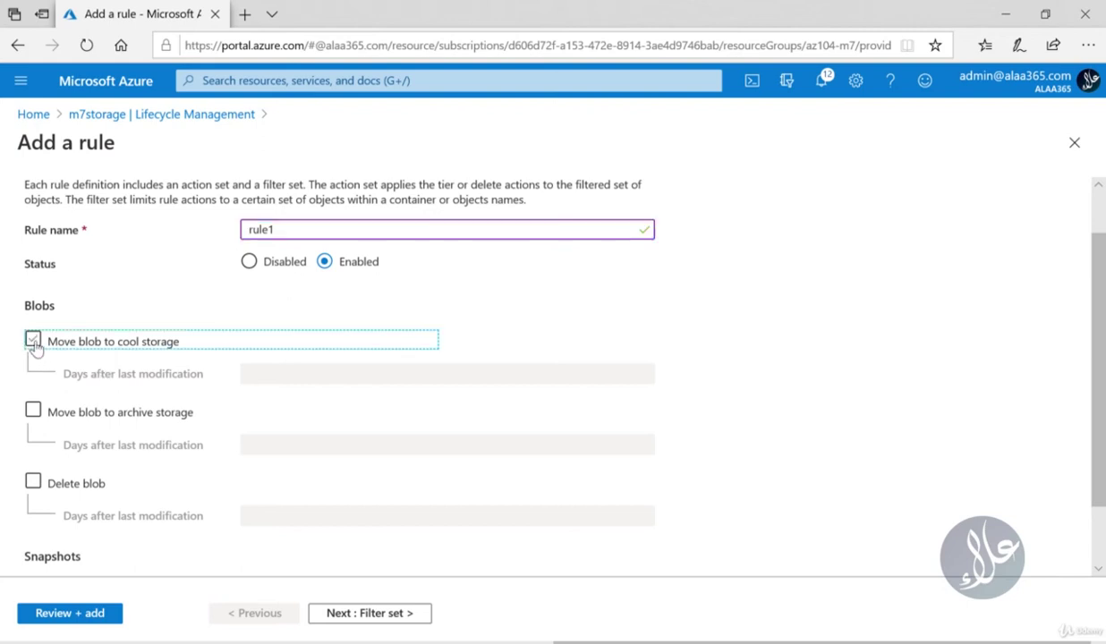
{"action": "left_click", "coordinate": [348, 375]}
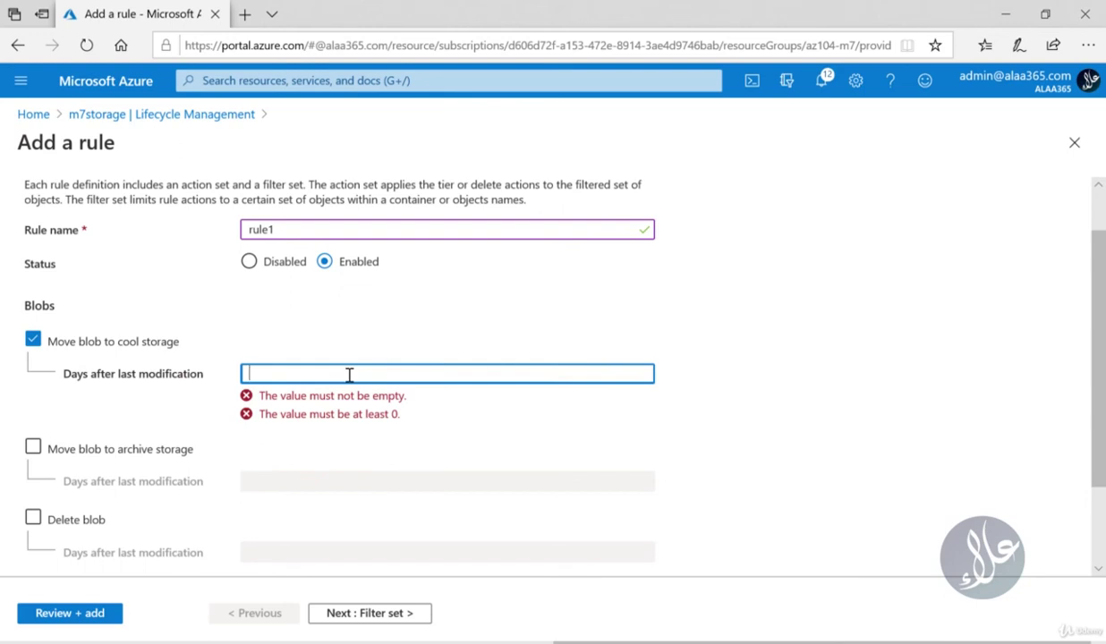
{"action": "type", "text": "10"}
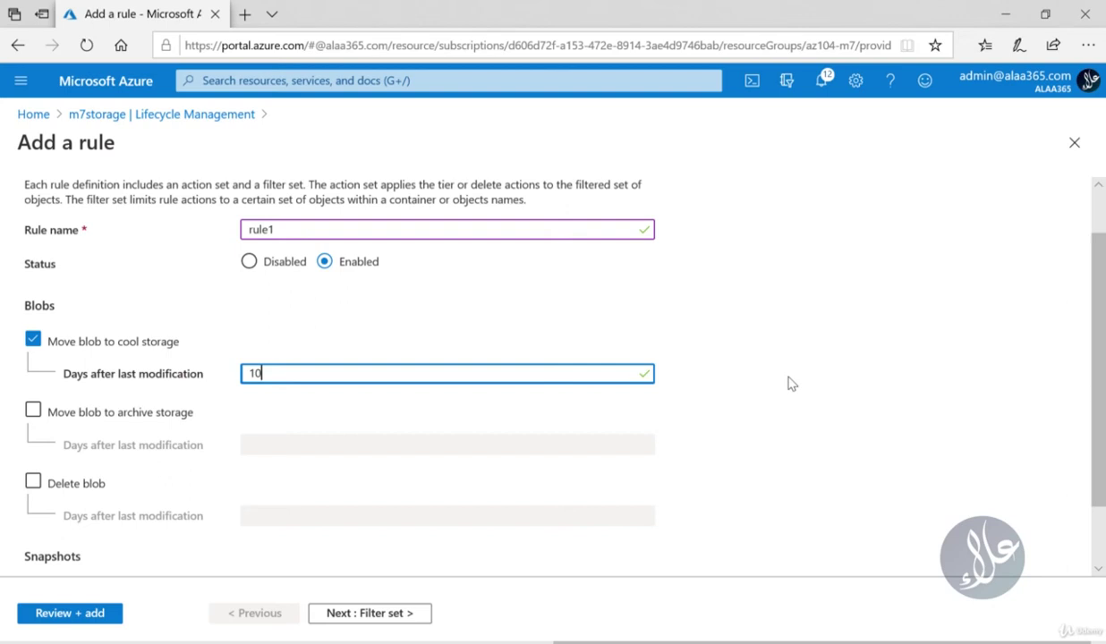
Step: Set the rule to move blobs to archive storage 30 days after last modification
{"action": "scroll", "coordinate": [760, 376], "scroll_direction": "down", "scroll_amount": 1}
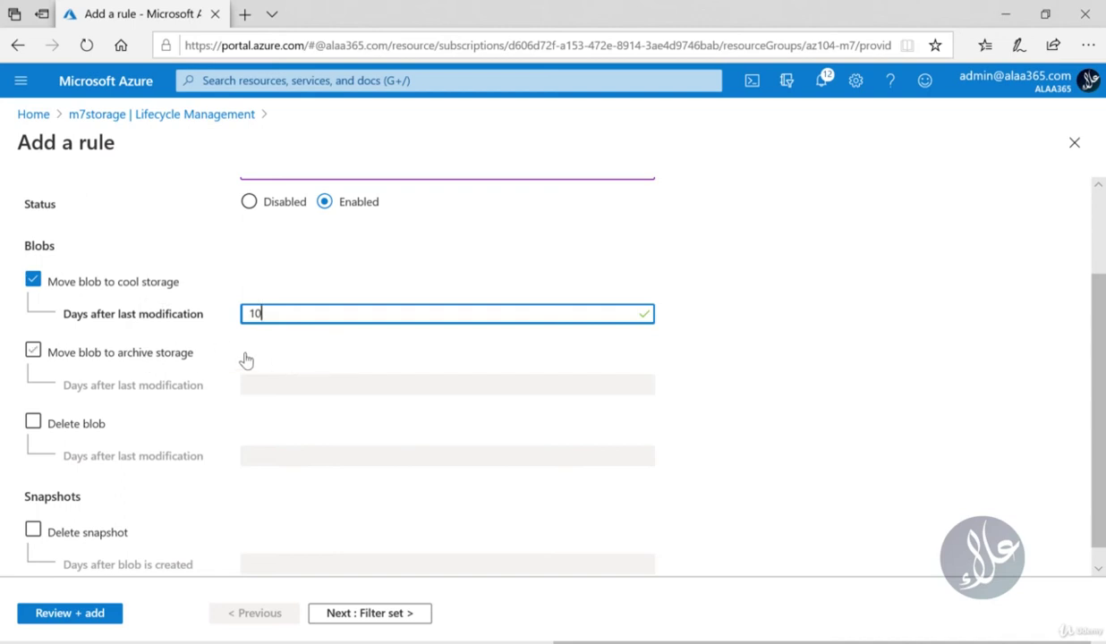
{"action": "left_click", "coordinate": [165, 359]}
{"action": "left_click", "coordinate": [411, 386]}
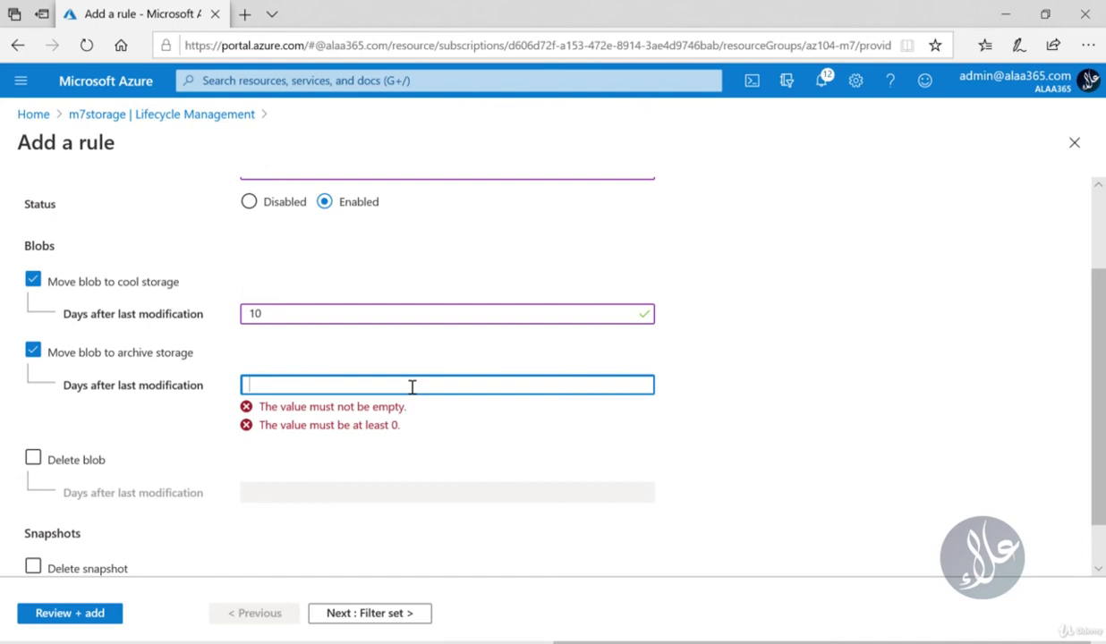
{"action": "type", "text": "30"}
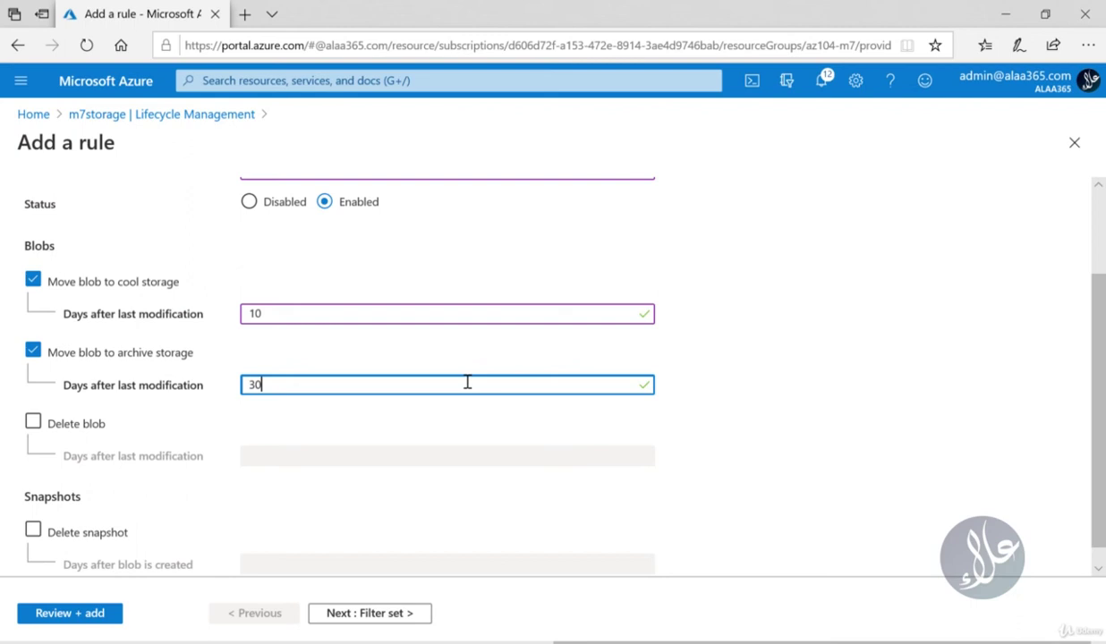
Step: Try setting the rule to delete blobs 365 days after last modification
{"action": "left_click", "coordinate": [69, 420]}
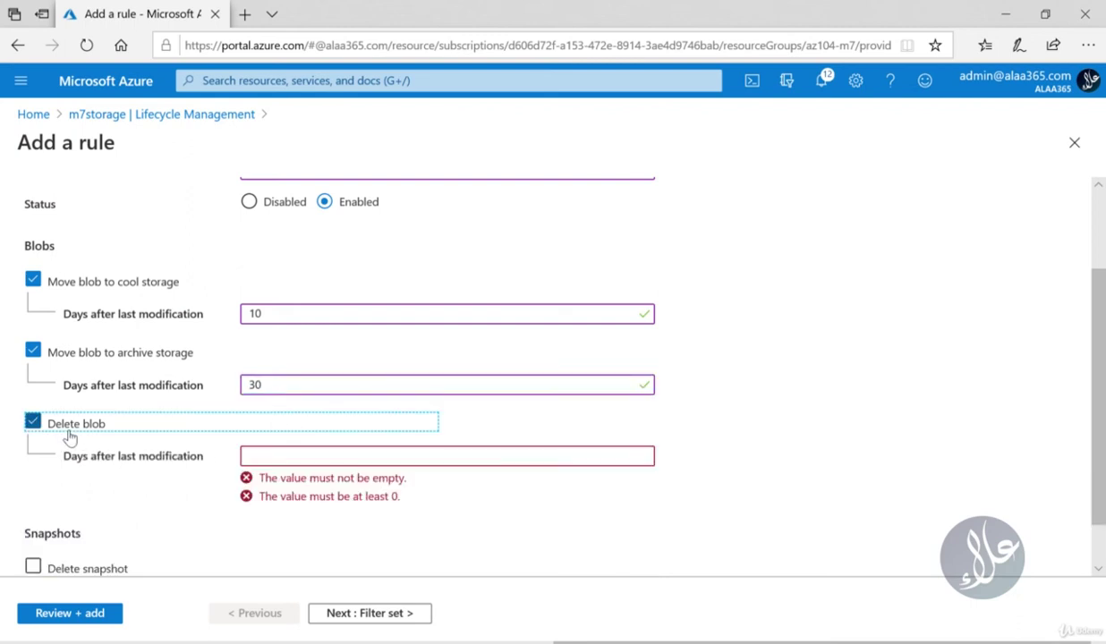
{"action": "left_click", "coordinate": [302, 452]}
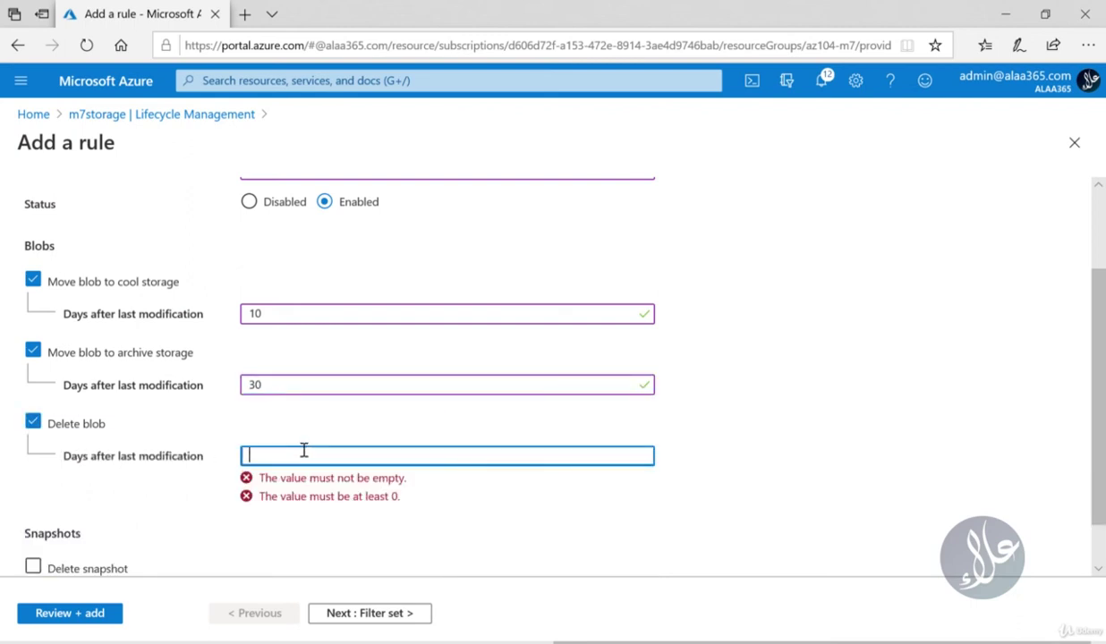
{"action": "type", "text": "3"}
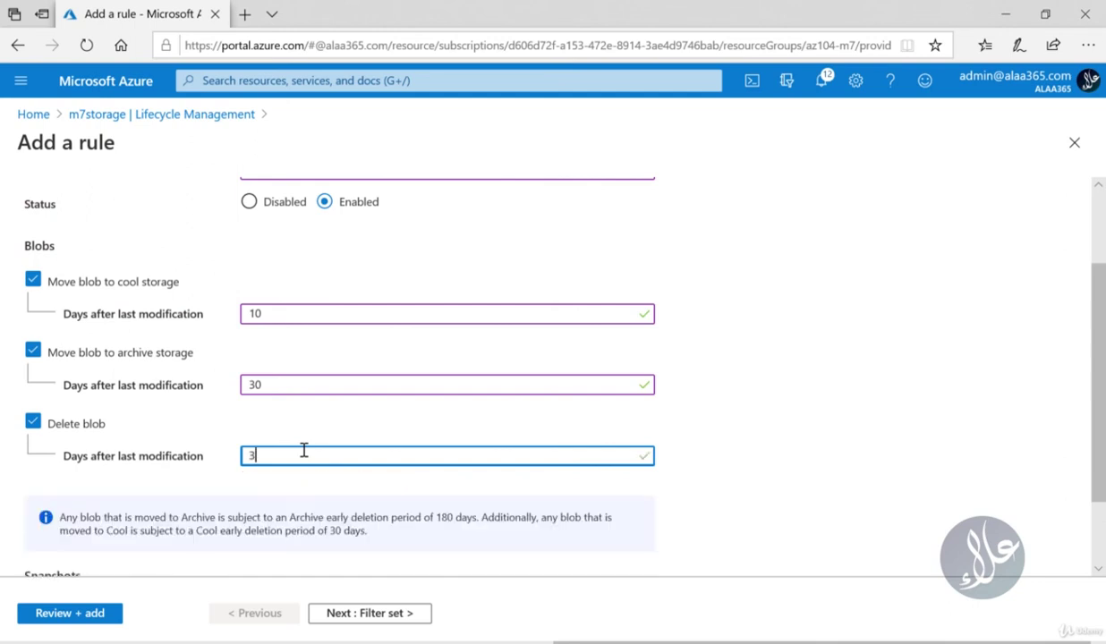
{"action": "type", "text": "65"}
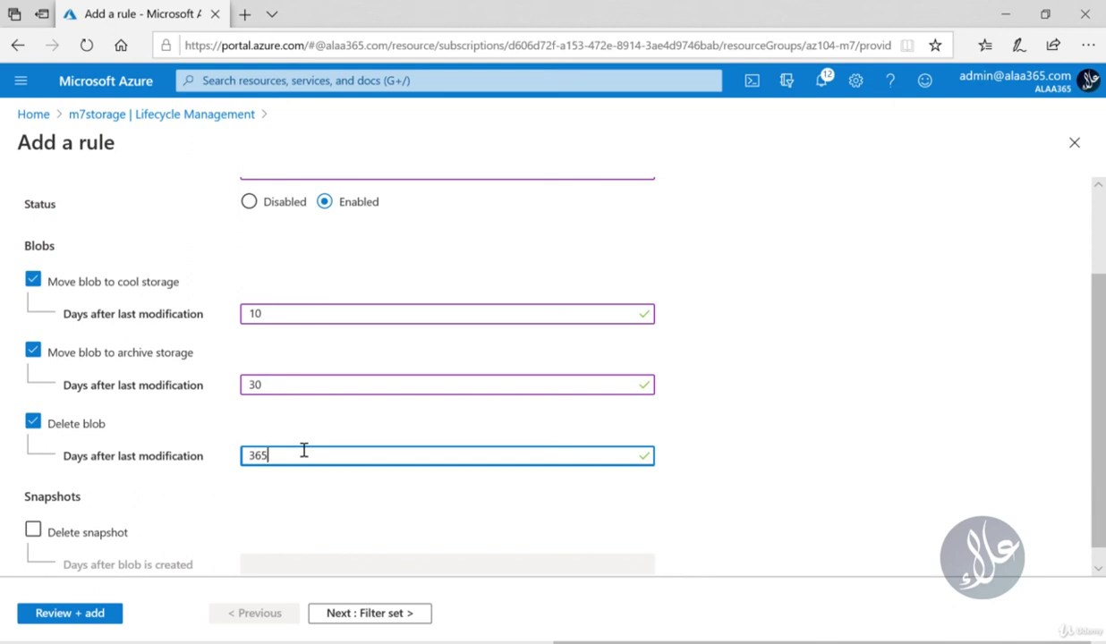
Step: Turn off the rule's blob deletion, and turn snapshot deletion on and off again
{"action": "scroll", "coordinate": [303, 451], "scroll_direction": "down", "scroll_amount": 1}
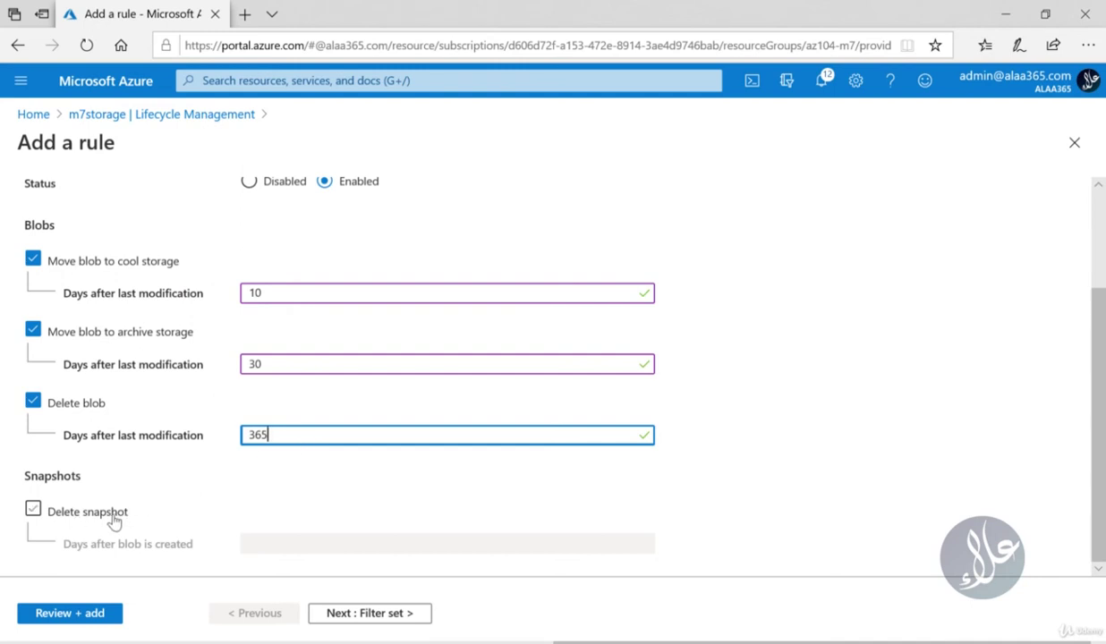
{"action": "left_click", "coordinate": [33, 401]}
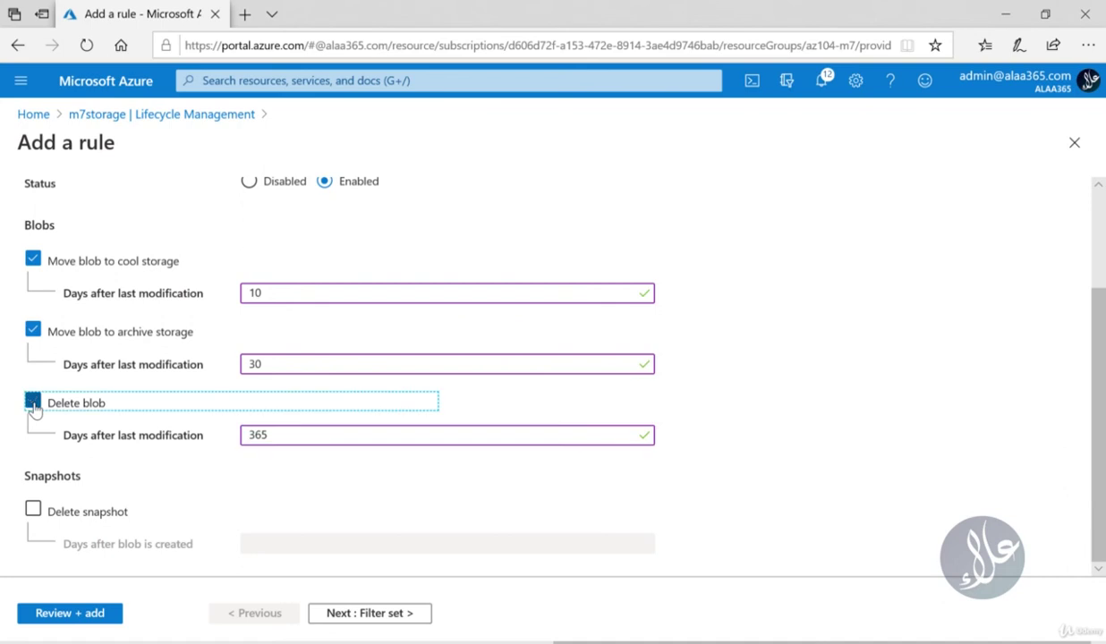
{"action": "left_click", "coordinate": [34, 510]}
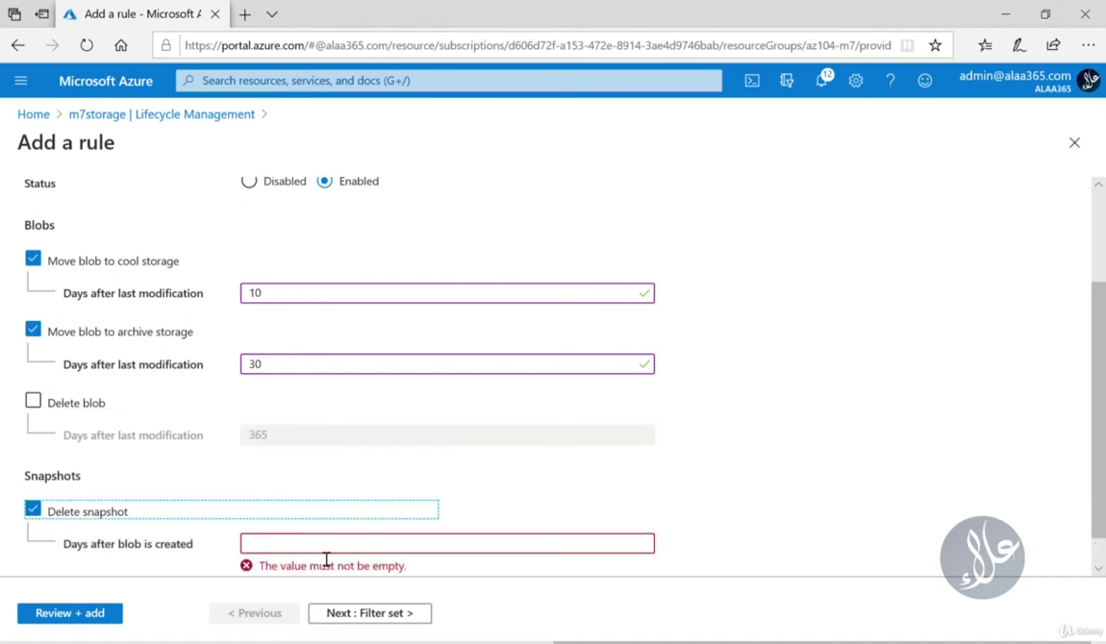
{"action": "left_click", "coordinate": [34, 512]}
{"action": "scroll", "coordinate": [810, 400], "scroll_direction": "up", "scroll_amount": 1}
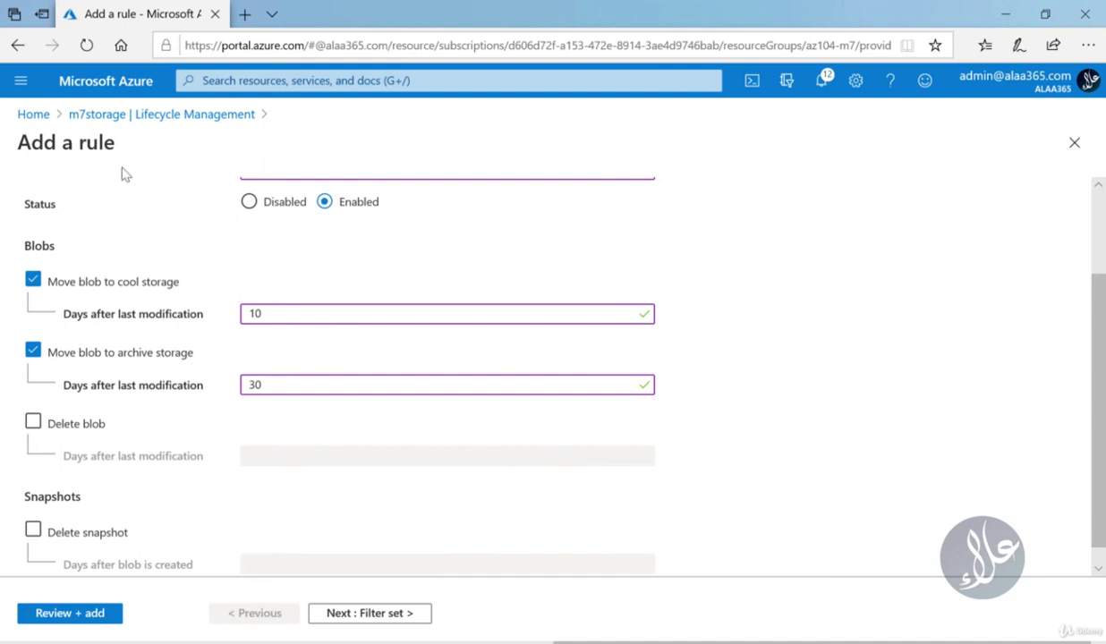
Step: Continue to the rule's filter set and switch to Microsoft Whiteboard
{"action": "left_click", "coordinate": [353, 615]}
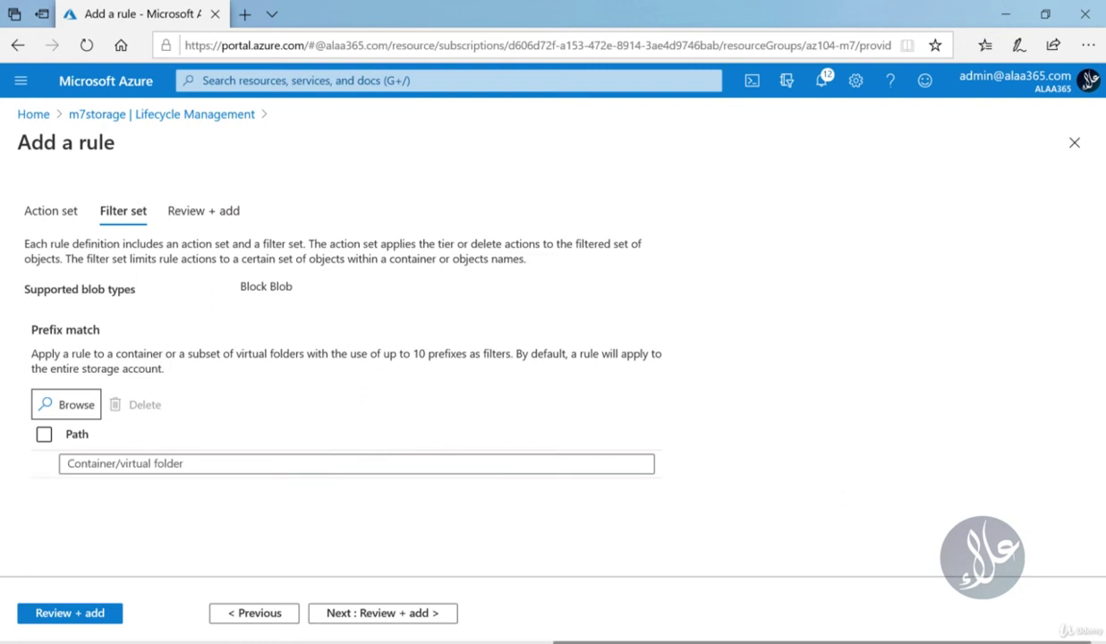
{"action": "mouse_move", "coordinate": [576, 642]}
{"action": "left_click", "coordinate": [629, 613]}
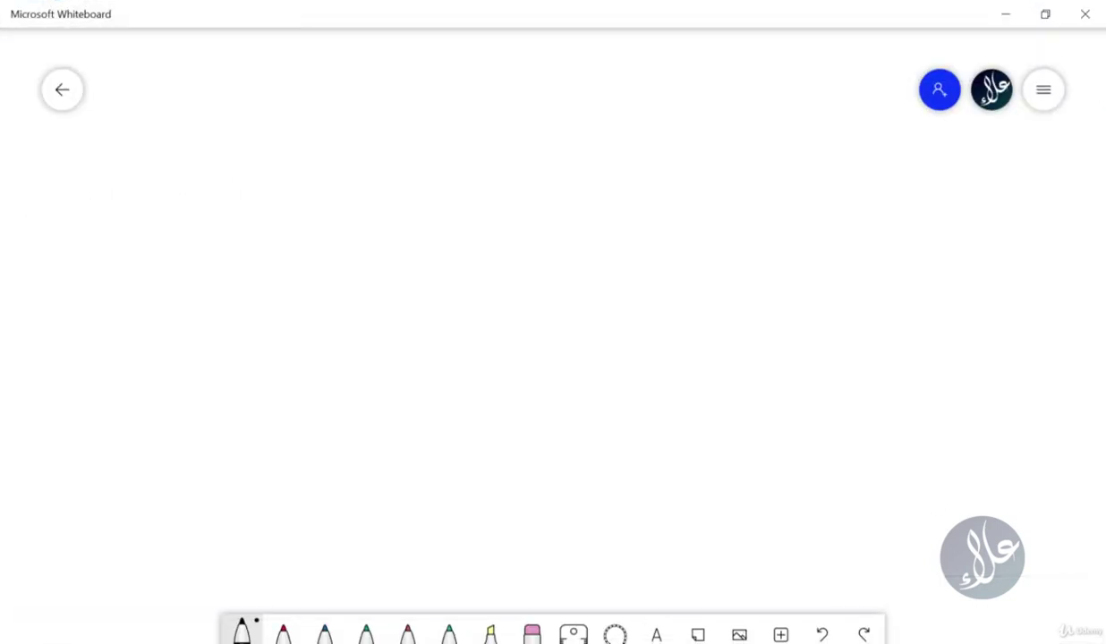
Step: Handwrite the heading "Blob" in black ink near the upper edge of the whiteboard
{"action": "left_click_drag", "start_coordinate": [184, 65], "coordinate": [163, 149]}
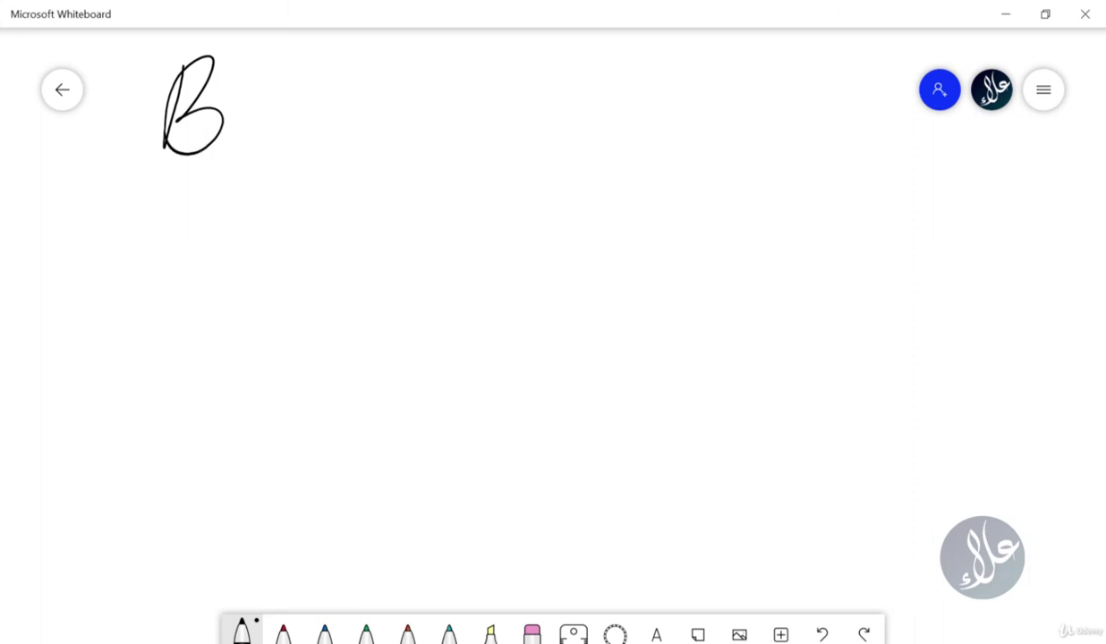
{"action": "left_click_drag", "start_coordinate": [255, 52], "coordinate": [253, 117]}
{"action": "mouse_move", "coordinate": [273, 107]}
{"action": "left_mouse_down"}
{"action": "mouse_move", "coordinate": [278, 132]}
{"action": "mouse_move", "coordinate": [272, 101]}
{"action": "left_mouse_up"}
{"action": "left_click_drag", "start_coordinate": [316, 32], "coordinate": [328, 141]}
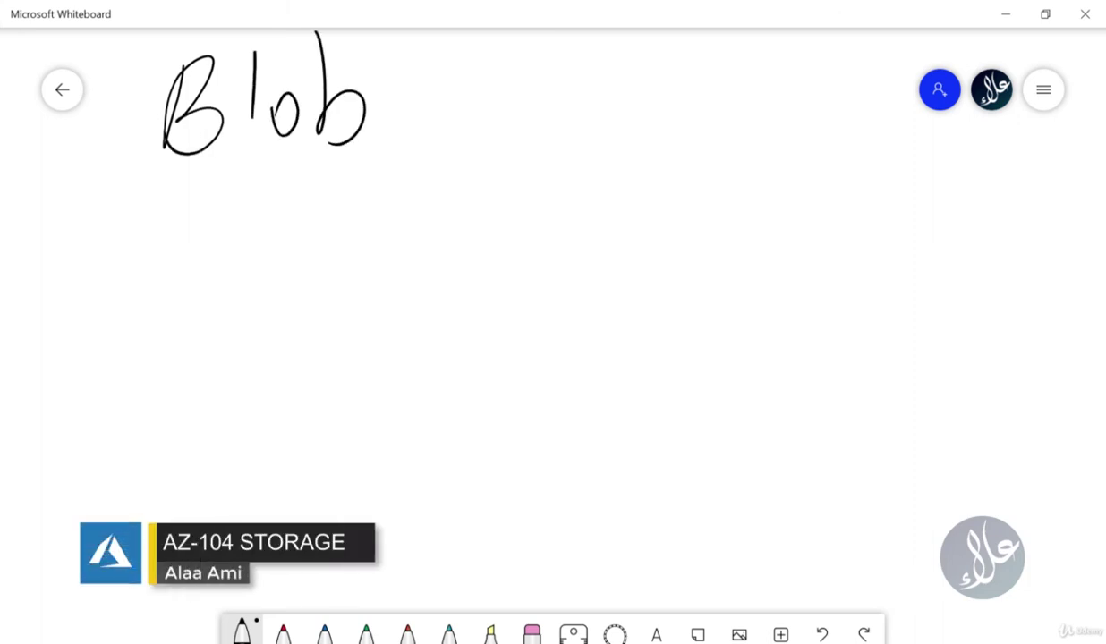
Step: Underline the "Blob" heading and draw an arrow down from it to the handwritten word "files"
{"action": "mouse_move", "coordinate": [147, 193]}
{"action": "left_mouse_down"}
{"action": "mouse_move", "coordinate": [416, 140]}
{"action": "mouse_move", "coordinate": [135, 271]}
{"action": "left_mouse_up"}
{"action": "mouse_move", "coordinate": [194, 229]}
{"action": "left_mouse_down"}
{"action": "mouse_move", "coordinate": [185, 328]}
{"action": "mouse_move", "coordinate": [199, 285]}
{"action": "left_mouse_up"}
{"action": "mouse_move", "coordinate": [216, 215]}
{"action": "left_mouse_down"}
{"action": "mouse_move", "coordinate": [208, 281]}
{"action": "mouse_move", "coordinate": [231, 291]}
{"action": "left_mouse_up"}
{"action": "mouse_move", "coordinate": [231, 291]}
{"action": "left_mouse_down"}
{"action": "mouse_move", "coordinate": [239, 247]}
{"action": "mouse_move", "coordinate": [278, 297]}
{"action": "left_mouse_up"}
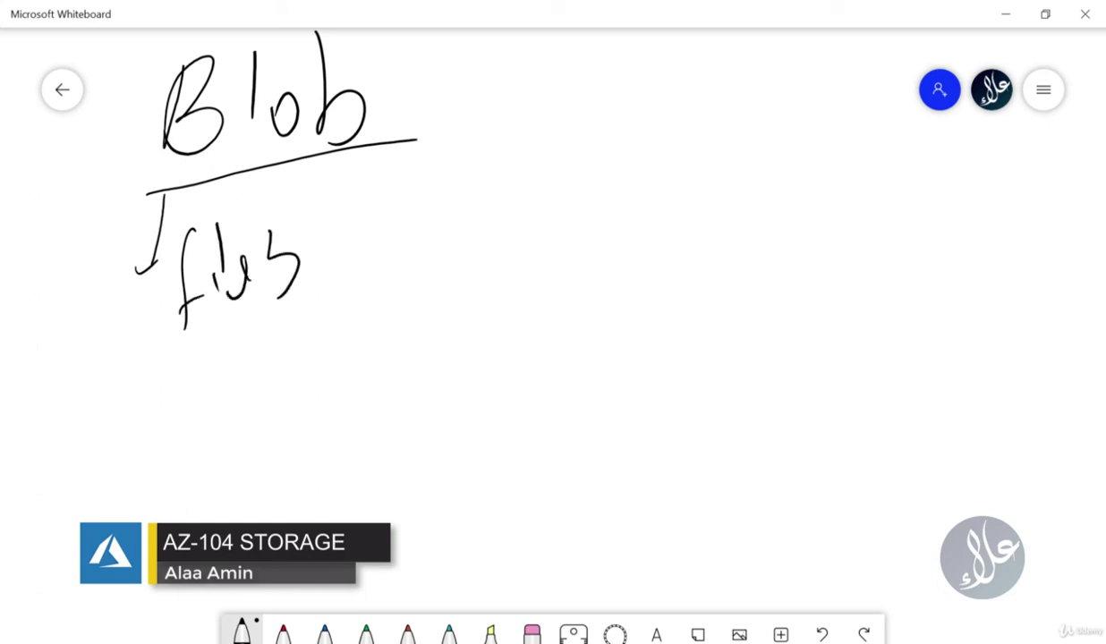
Step: Draw a second downward arrow from the "Blob" underline and handwrite "folder" beneath it
{"action": "left_click_drag", "start_coordinate": [372, 195], "coordinate": [365, 309]}
{"action": "left_click_drag", "start_coordinate": [361, 262], "coordinate": [403, 295]}
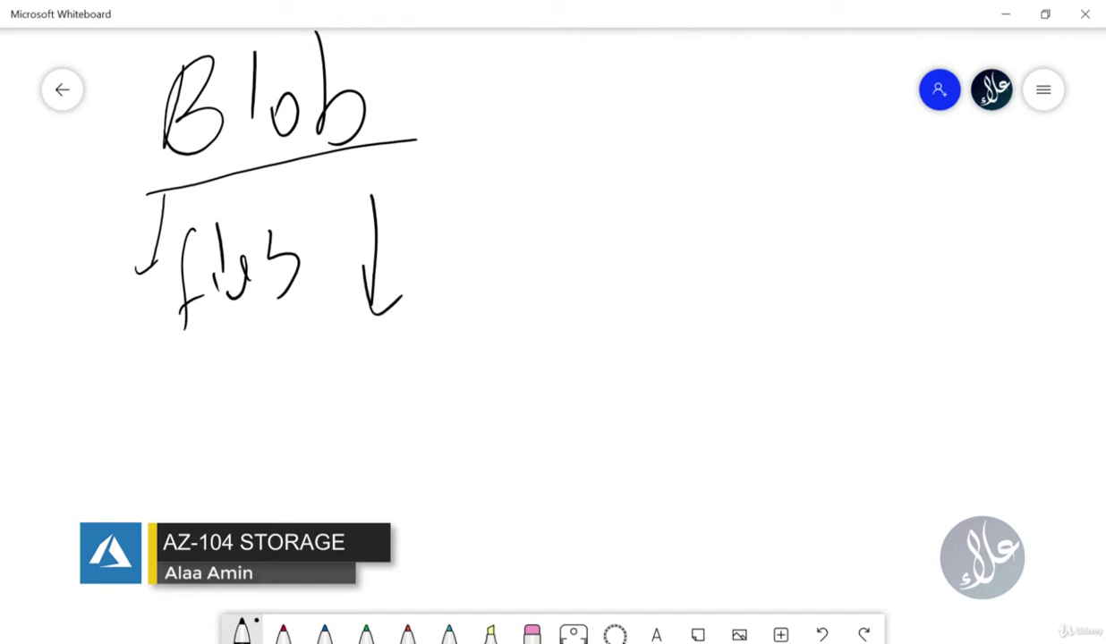
{"action": "mouse_move", "coordinate": [351, 328]}
{"action": "left_mouse_down"}
{"action": "mouse_move", "coordinate": [369, 436]}
{"action": "mouse_move", "coordinate": [383, 390]}
{"action": "left_mouse_up"}
{"action": "left_click_drag", "start_coordinate": [399, 376], "coordinate": [400, 379]}
Step: Draw an arrow from "folder" up to a new handwritten word "files"
{"action": "mouse_move", "coordinate": [419, 295]}
{"action": "left_mouse_down"}
{"action": "mouse_move", "coordinate": [437, 383]}
{"action": "mouse_move", "coordinate": [626, 238]}
{"action": "mouse_move", "coordinate": [637, 264]}
{"action": "left_mouse_up"}
{"action": "mouse_move", "coordinate": [691, 128]}
{"action": "left_mouse_down"}
{"action": "mouse_move", "coordinate": [682, 134]}
{"action": "mouse_move", "coordinate": [709, 242]}
{"action": "left_mouse_up"}
{"action": "mouse_move", "coordinate": [706, 234]}
{"action": "left_mouse_down"}
{"action": "mouse_move", "coordinate": [735, 204]}
{"action": "mouse_move", "coordinate": [767, 195]}
{"action": "left_mouse_up"}
{"action": "mouse_move", "coordinate": [753, 88]}
{"action": "left_mouse_down"}
{"action": "mouse_move", "coordinate": [799, 175]}
{"action": "mouse_move", "coordinate": [846, 163]}
{"action": "left_mouse_up"}
{"action": "left_click_drag", "start_coordinate": [852, 101], "coordinate": [843, 165]}
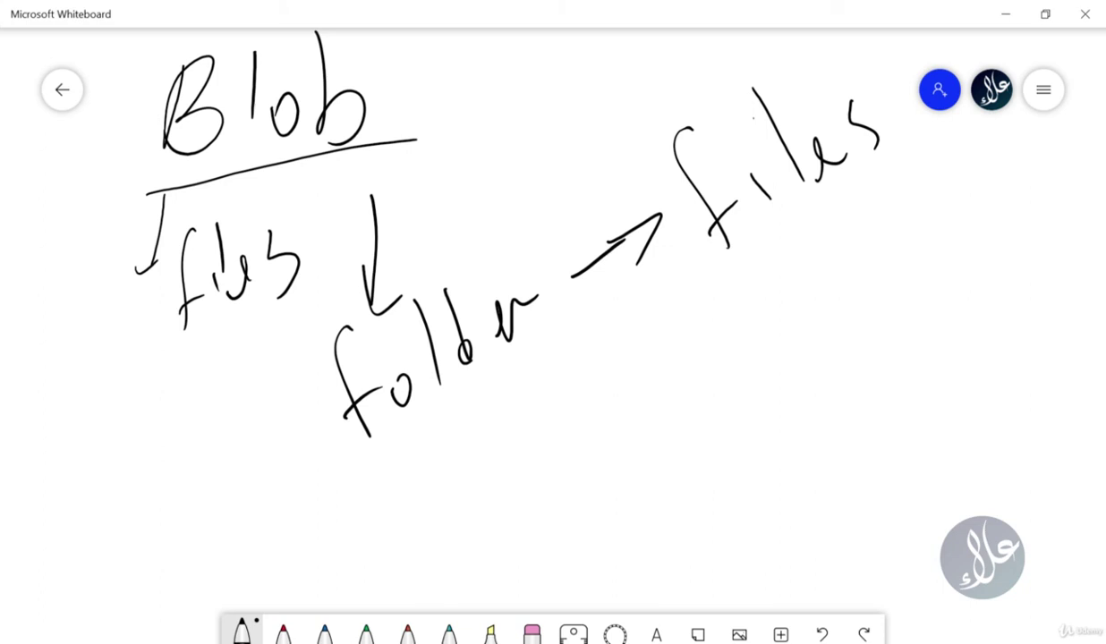
Step: Circle the "Blob" heading in red ink and underline "folder" with several red strokes
{"action": "left_click", "coordinate": [283, 632]}
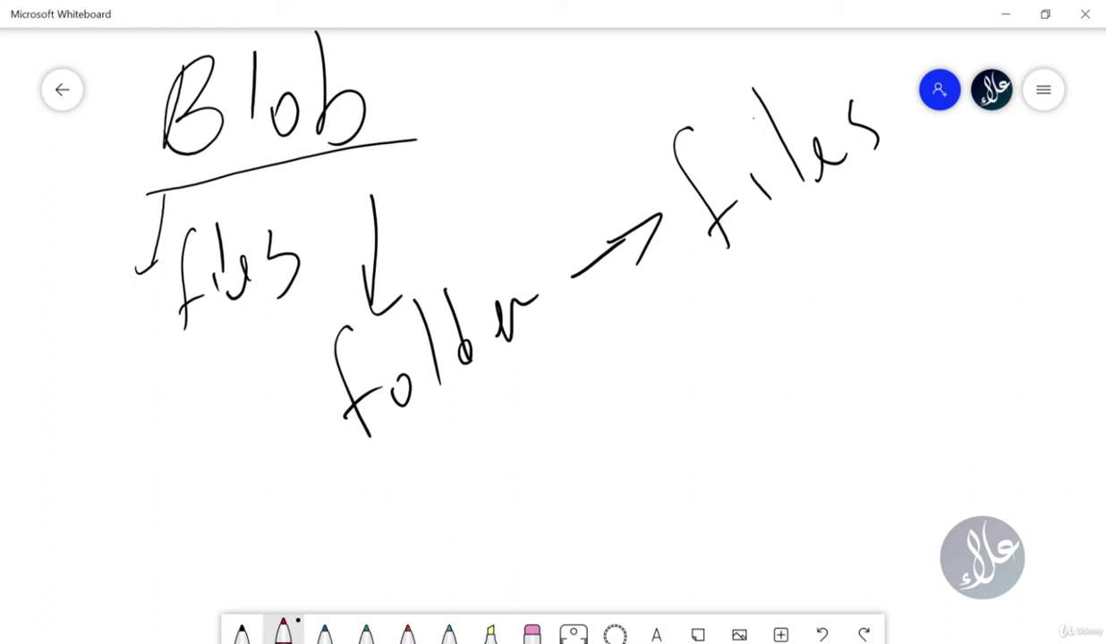
{"action": "mouse_move", "coordinate": [448, 132]}
{"action": "left_mouse_down"}
{"action": "mouse_move", "coordinate": [412, 165]}
{"action": "mouse_move", "coordinate": [349, 29]}
{"action": "mouse_move", "coordinate": [420, 159]}
{"action": "left_mouse_up"}
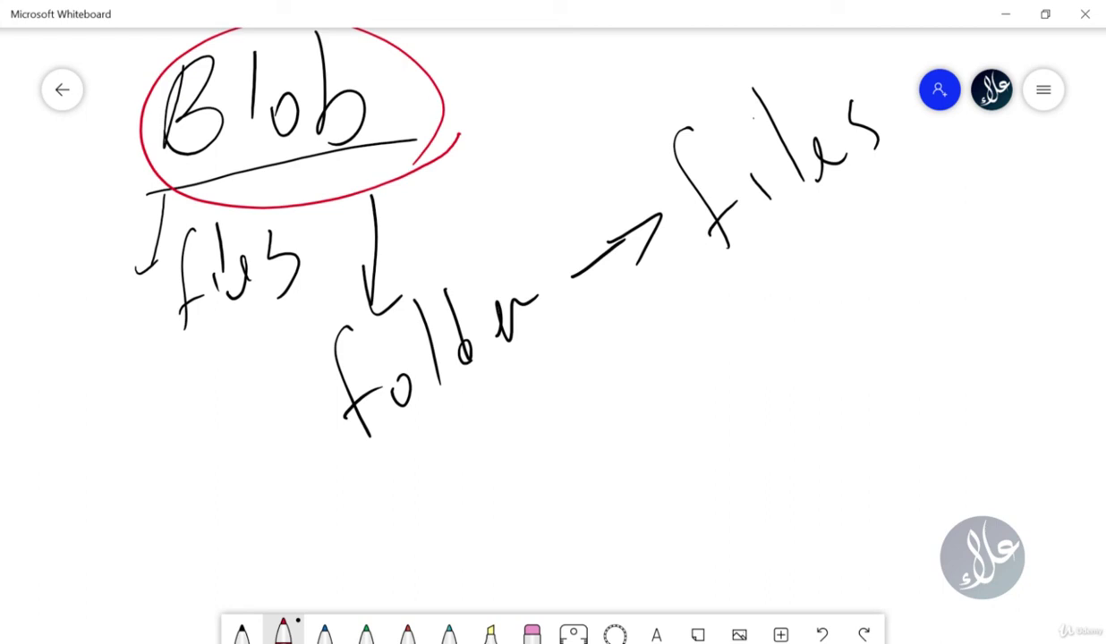
{"action": "mouse_move", "coordinate": [586, 322]}
{"action": "left_mouse_down"}
{"action": "mouse_move", "coordinate": [378, 474]}
{"action": "mouse_move", "coordinate": [389, 452]}
{"action": "mouse_move", "coordinate": [519, 369]}
{"action": "mouse_move", "coordinate": [540, 335]}
{"action": "left_mouse_up"}
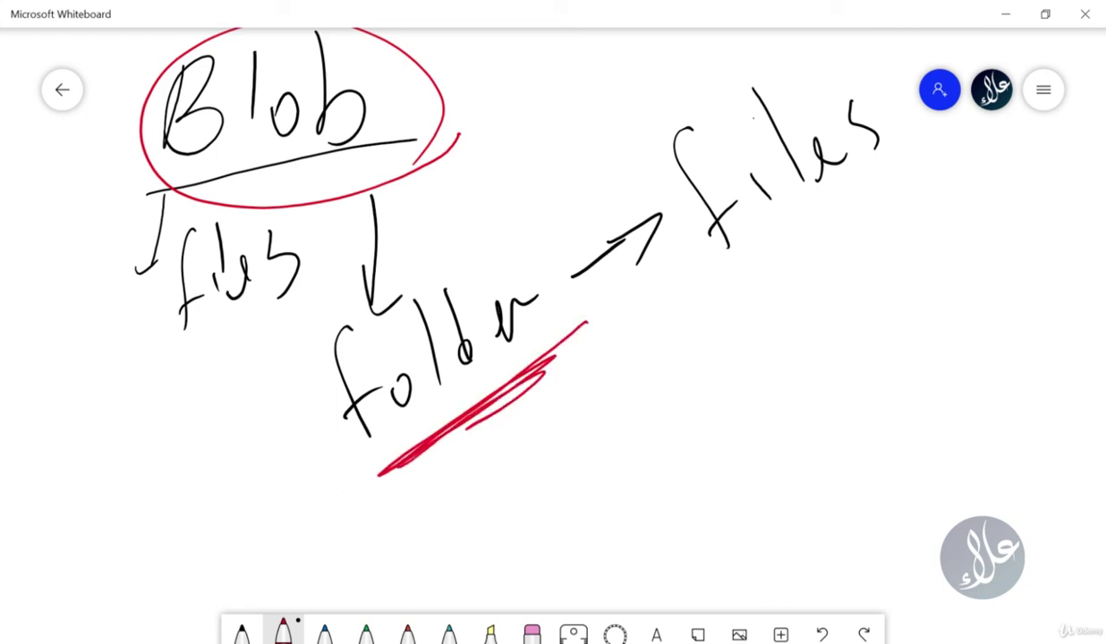
Step: Draw a dashed red line down from the "files" branch under "Blob", ending in a red underline, and mark the "folder" underline again
{"action": "left_click_drag", "start_coordinate": [190, 349], "coordinate": [180, 387]}
{"action": "left_click_drag", "start_coordinate": [185, 428], "coordinate": [176, 450]}
{"action": "left_click_drag", "start_coordinate": [157, 484], "coordinate": [154, 501]}
{"action": "mouse_move", "coordinate": [143, 516]}
{"action": "left_mouse_down"}
{"action": "mouse_move", "coordinate": [141, 530]}
{"action": "mouse_move", "coordinate": [170, 544]}
{"action": "mouse_move", "coordinate": [95, 562]}
{"action": "left_mouse_up"}
{"action": "left_click_drag", "start_coordinate": [94, 562], "coordinate": [184, 554]}
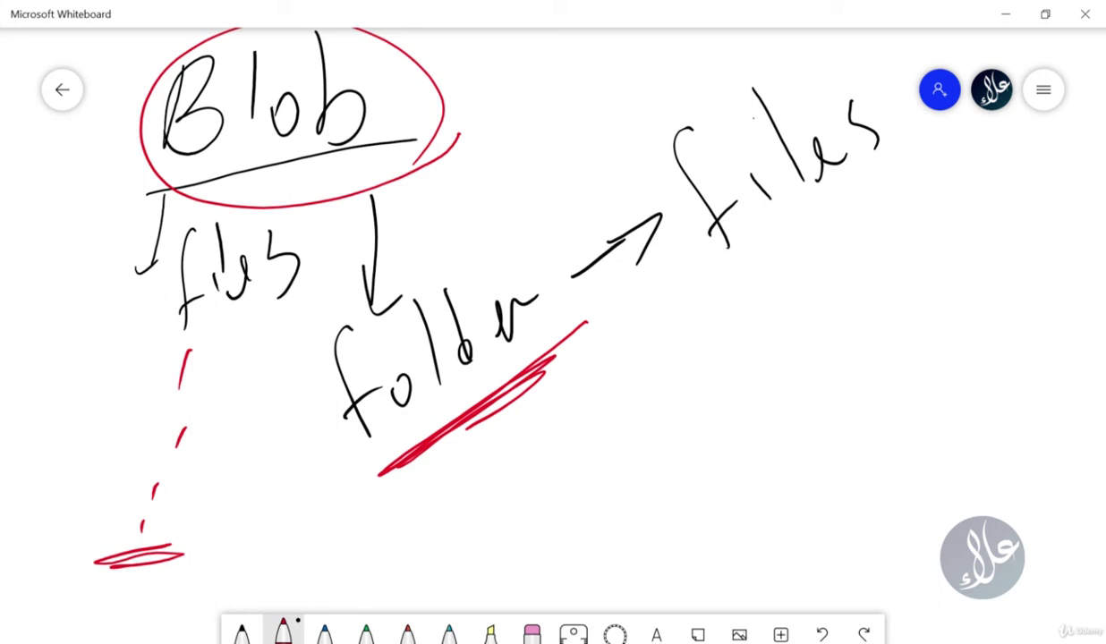
{"action": "mouse_move", "coordinate": [542, 356]}
{"action": "left_mouse_down"}
{"action": "mouse_move", "coordinate": [490, 394]}
{"action": "mouse_move", "coordinate": [532, 376]}
{"action": "left_mouse_up"}
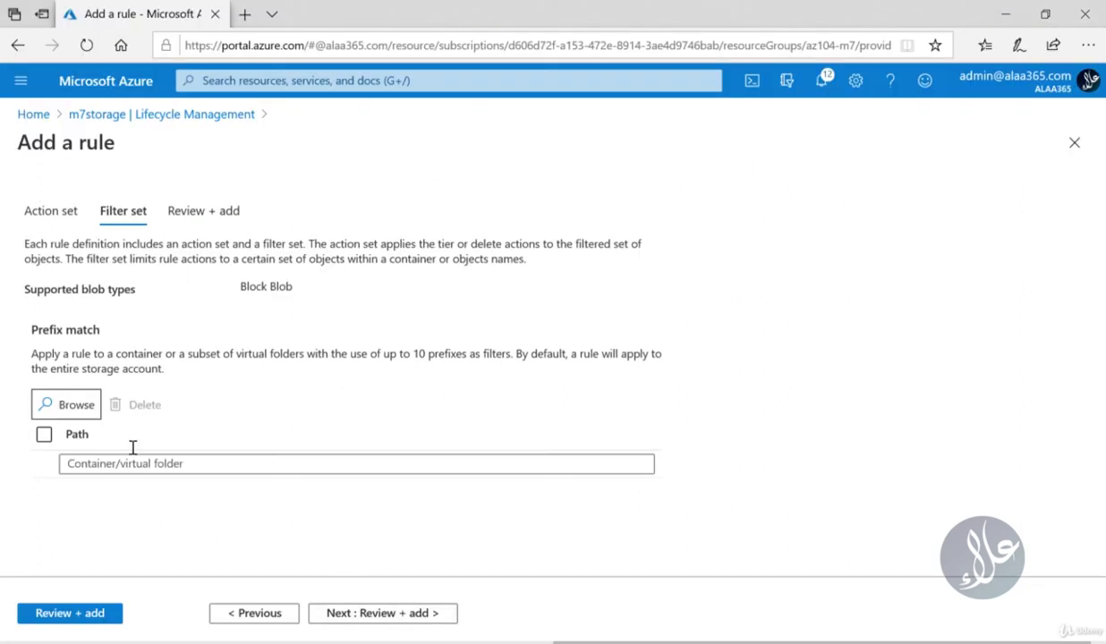
Step: Switch to the Azure portal, recheck the rule's action set, and limit its filter set to the virtual folder folder1 within blobe2
{"action": "left_click", "coordinate": [51, 213]}
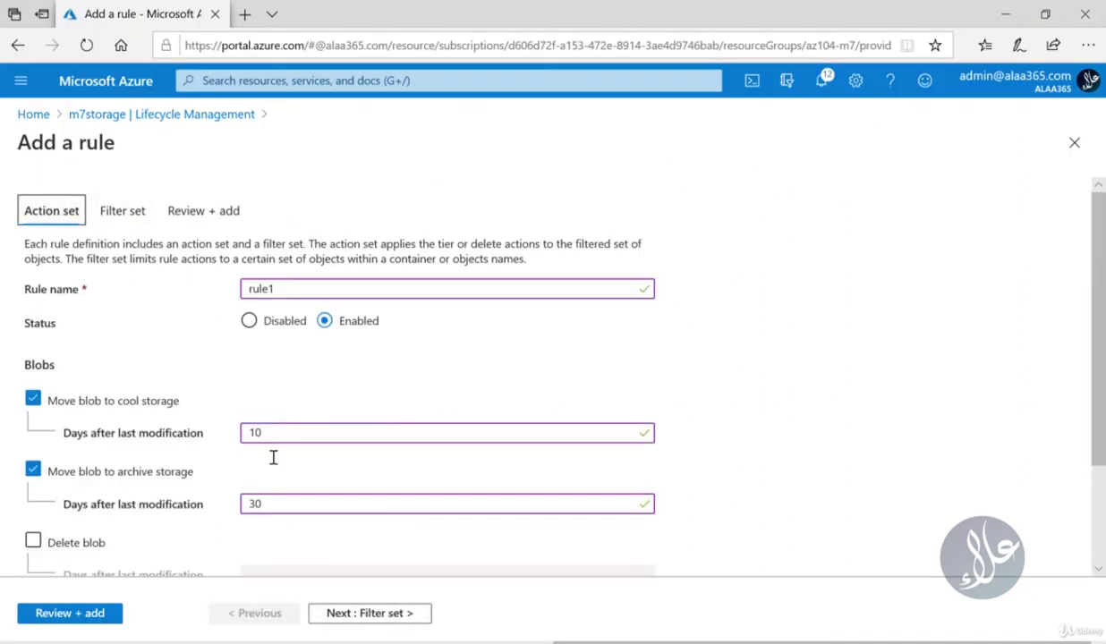
{"action": "left_click", "coordinate": [123, 212]}
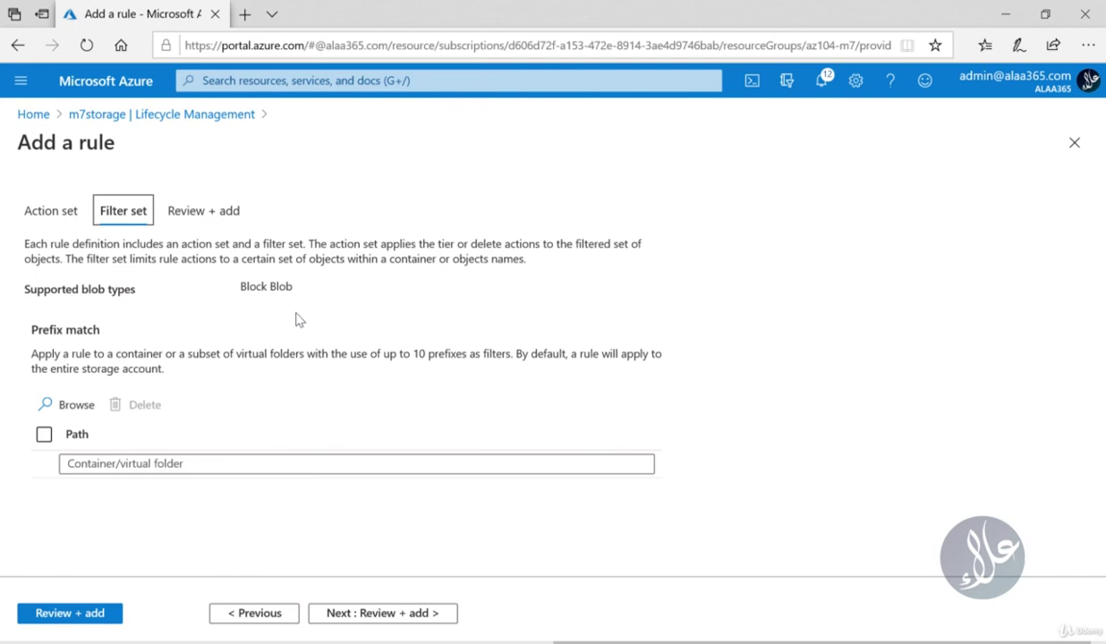
{"action": "left_click", "coordinate": [67, 406]}
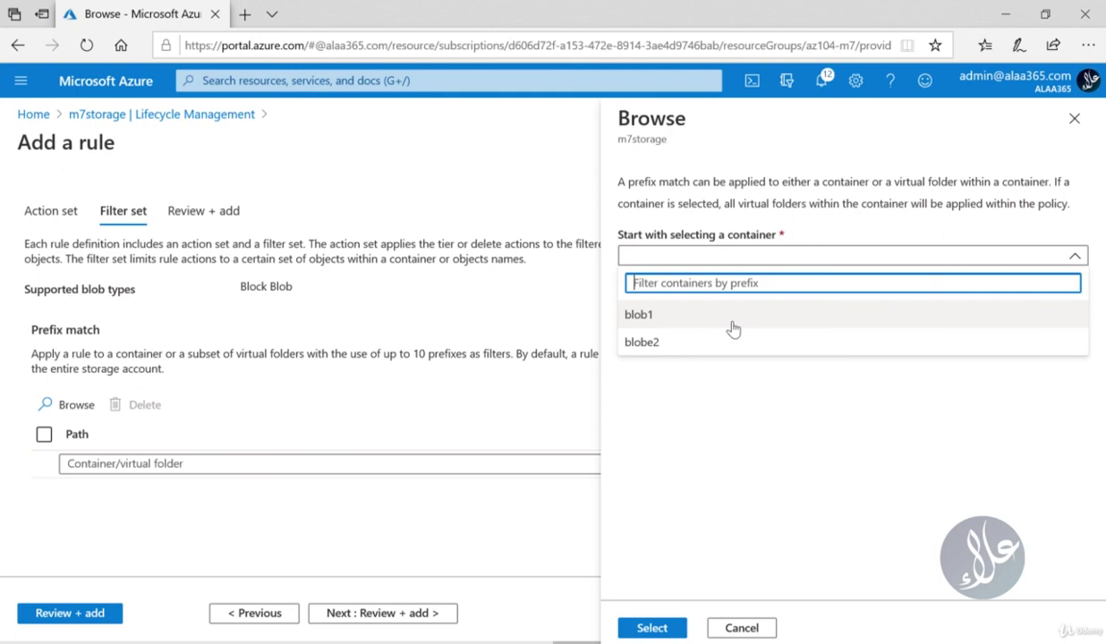
{"action": "left_click", "coordinate": [673, 343]}
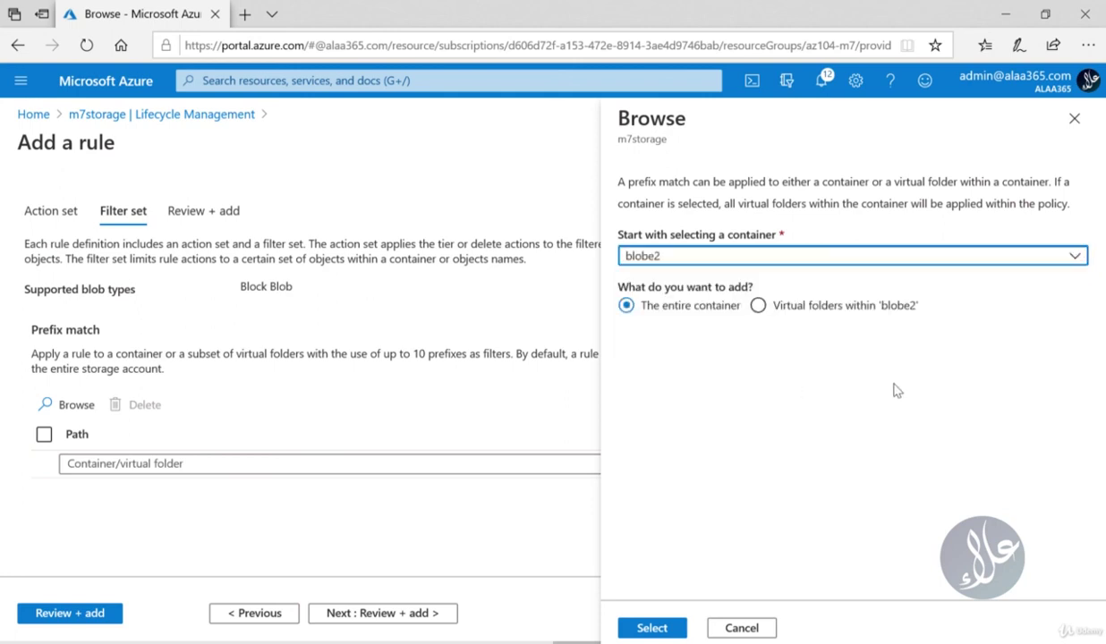
{"action": "left_click", "coordinate": [757, 306]}
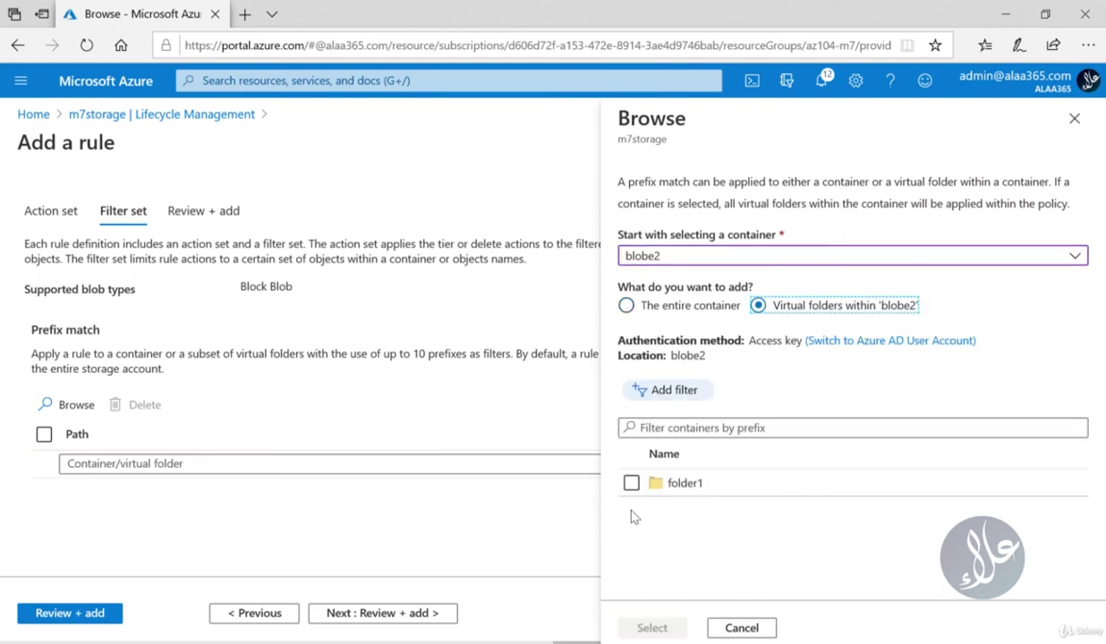
{"action": "left_click", "coordinate": [631, 484]}
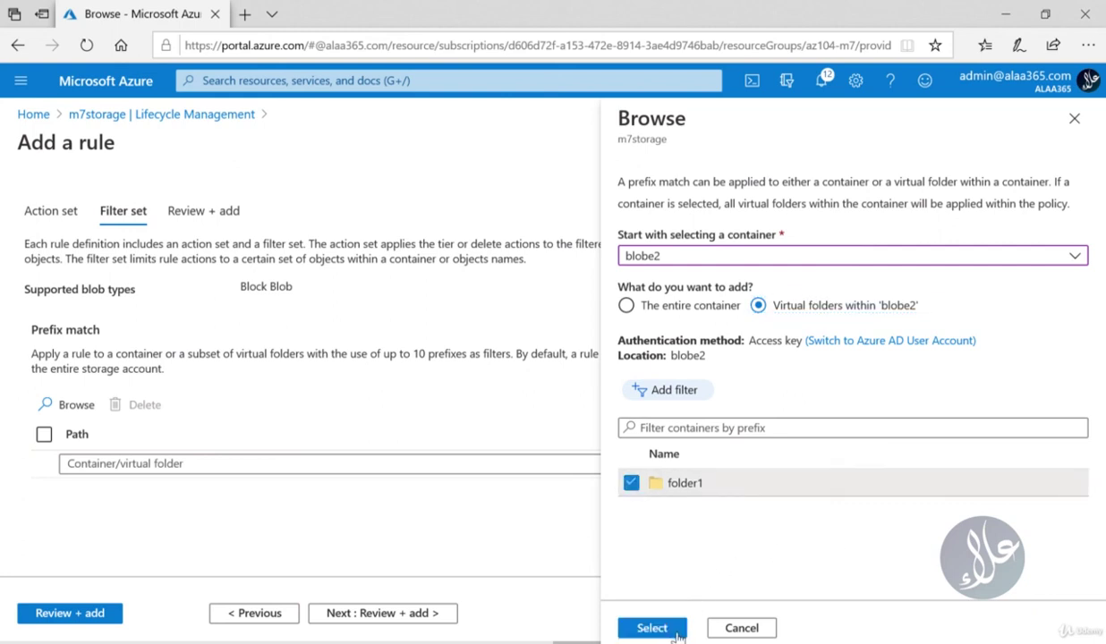
{"action": "left_click", "coordinate": [651, 625]}
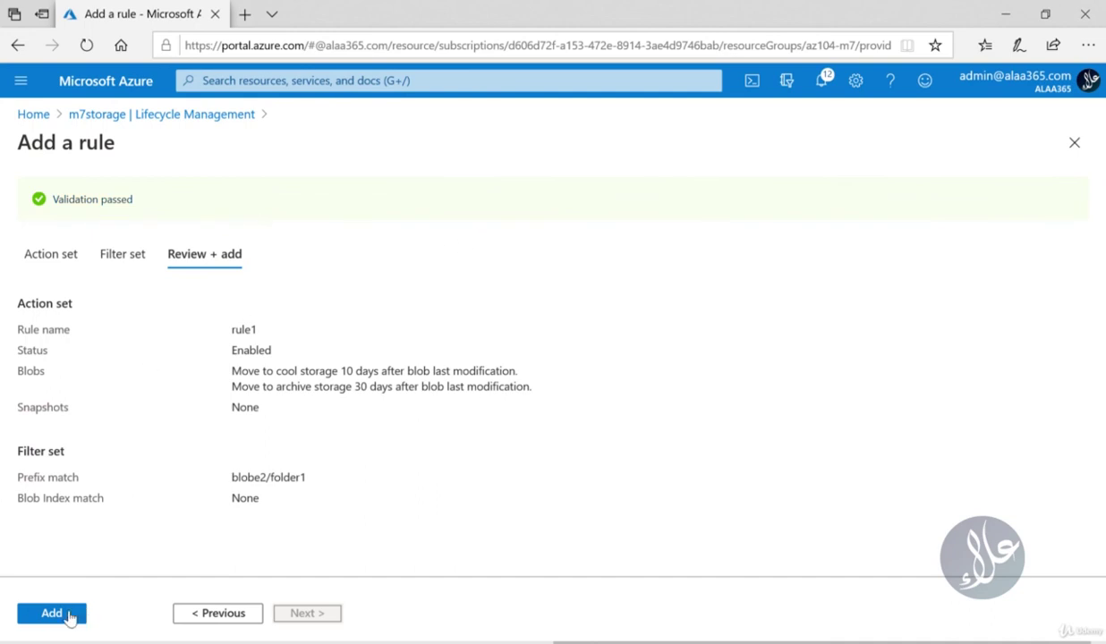
Step: Add the reviewed lifecycle rule rule1 to the m7storage account
{"action": "left_click", "coordinate": [67, 615]}
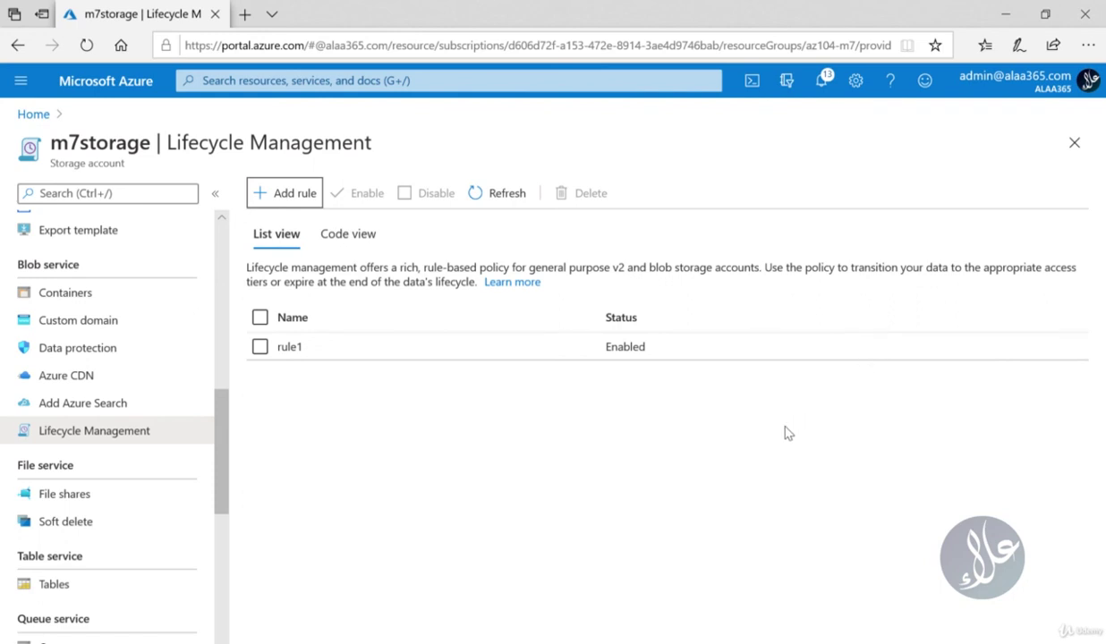
{"action": "left_click", "coordinate": [865, 495]}
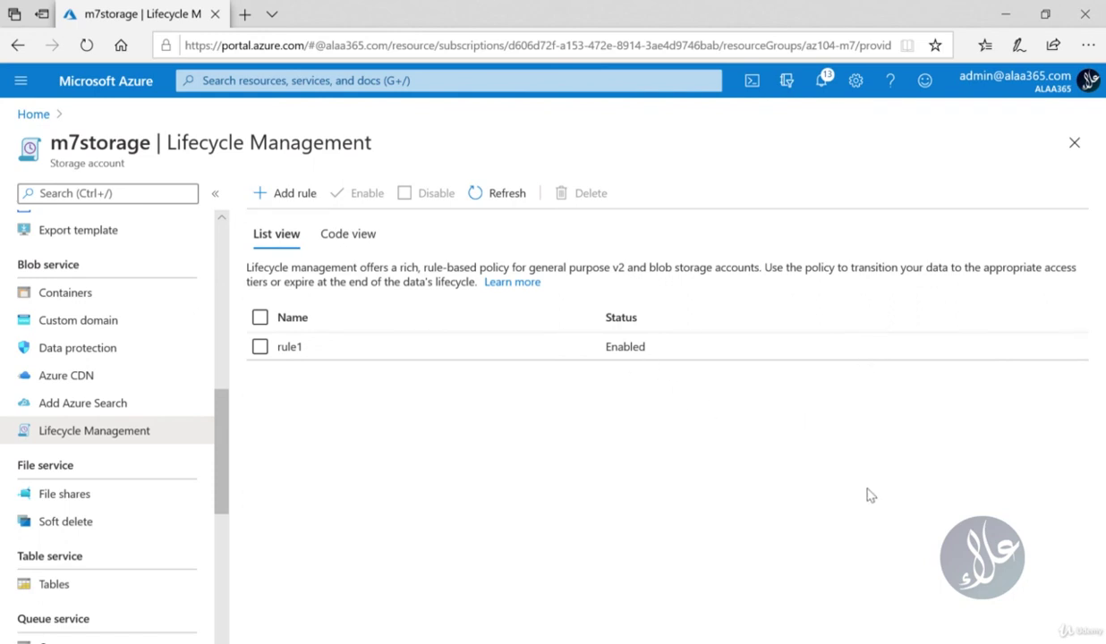